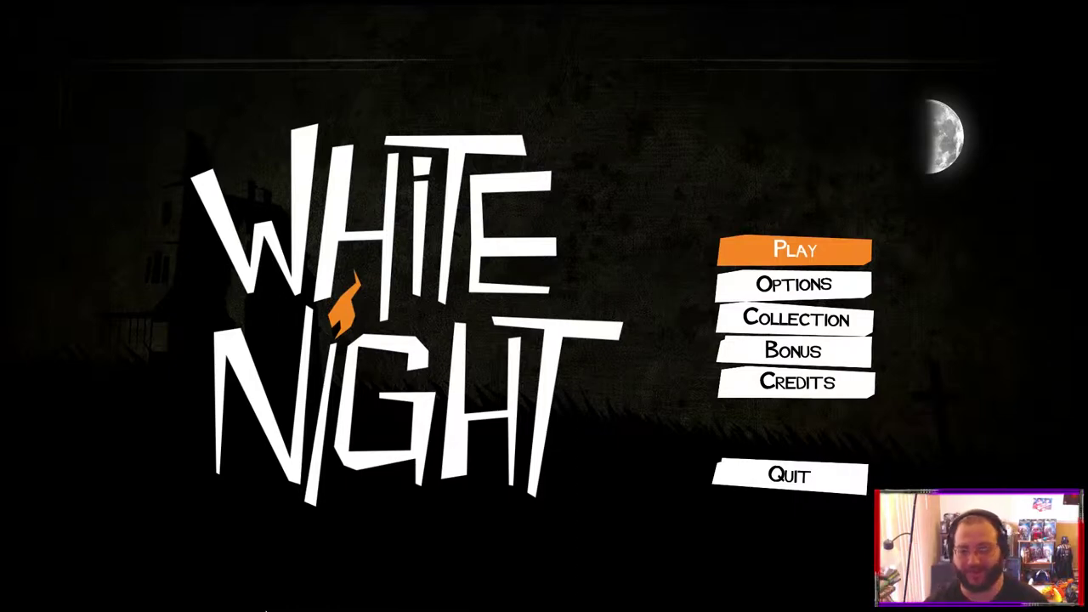
- Resume the saved game from the main menu, loading the dim library with 12 matches
{"action": "key", "text": "Return"}
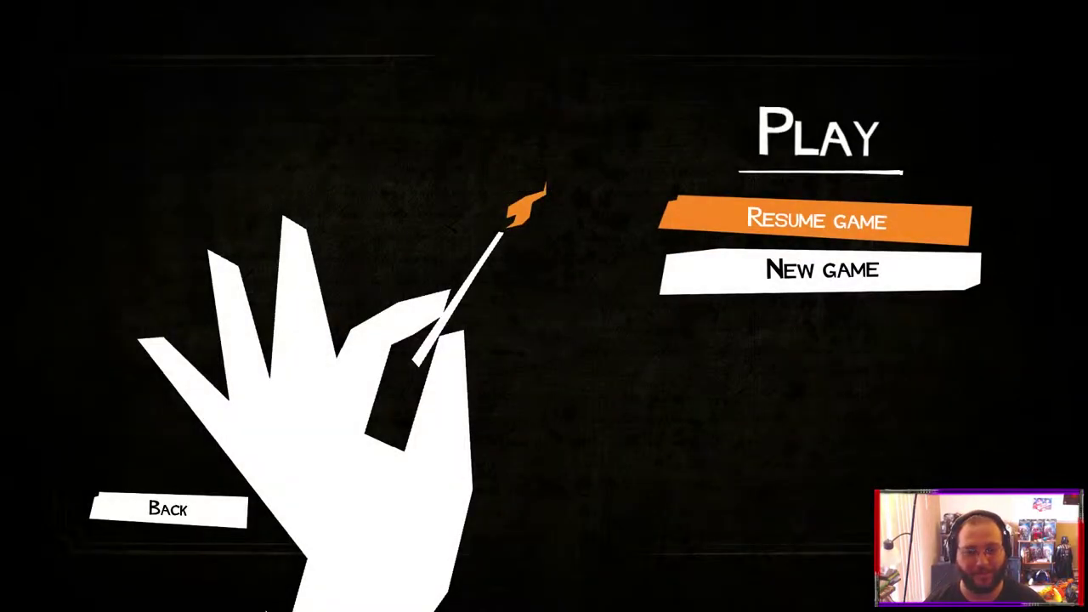
{"action": "key", "text": "Return"}
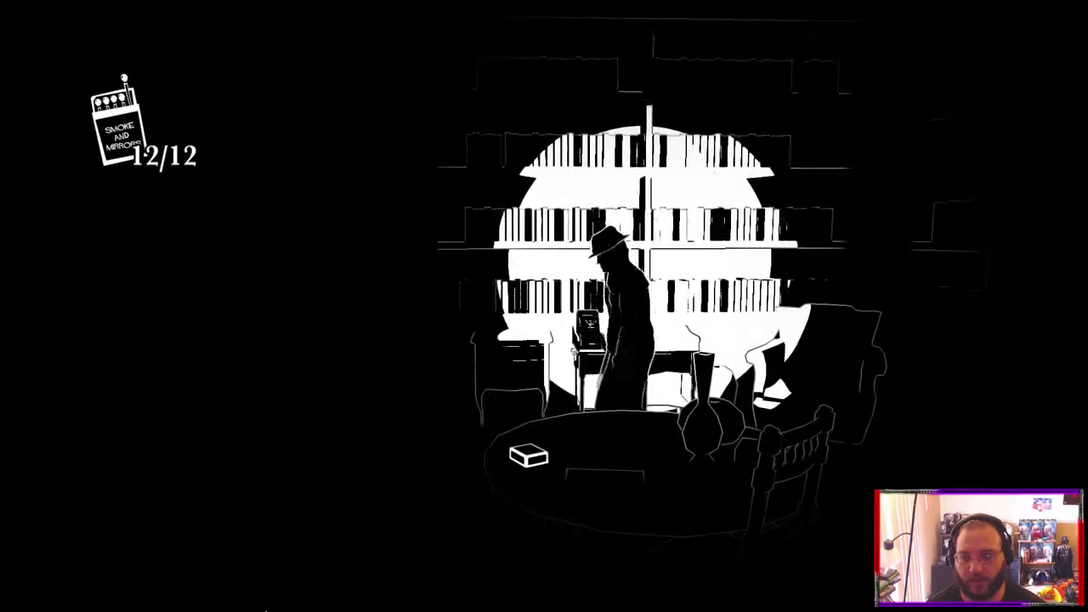
- Close the Boston Daily News journal page and light a match to see the room
{"action": "key", "text": "Tab"}
{"action": "key", "text": "Escape"}
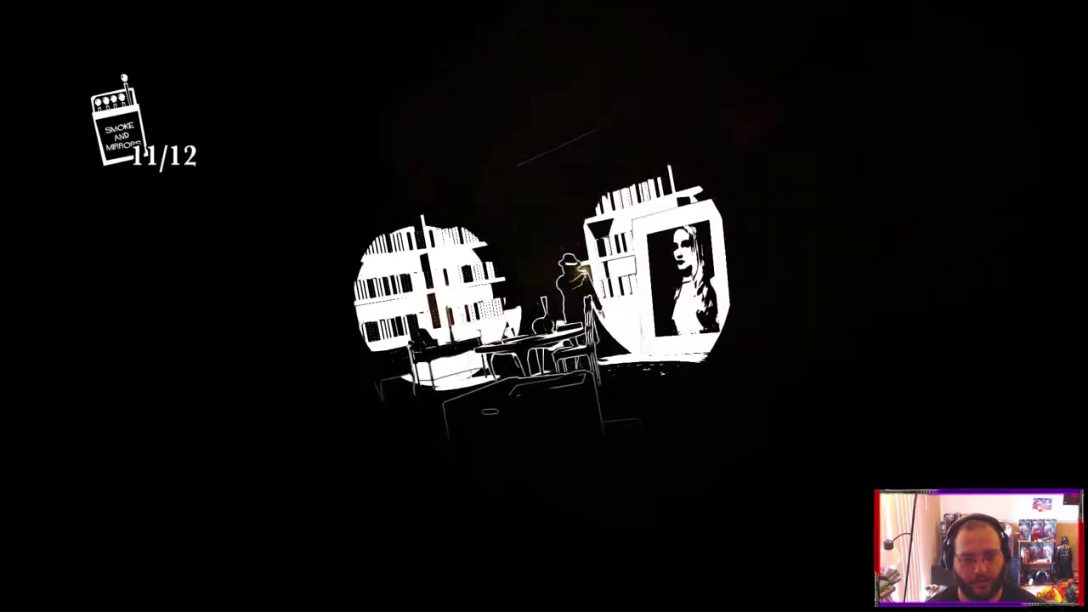
- Walk through the doorways and stair room into the bookshelf-lined library
{"action": "key", "text": "d"}
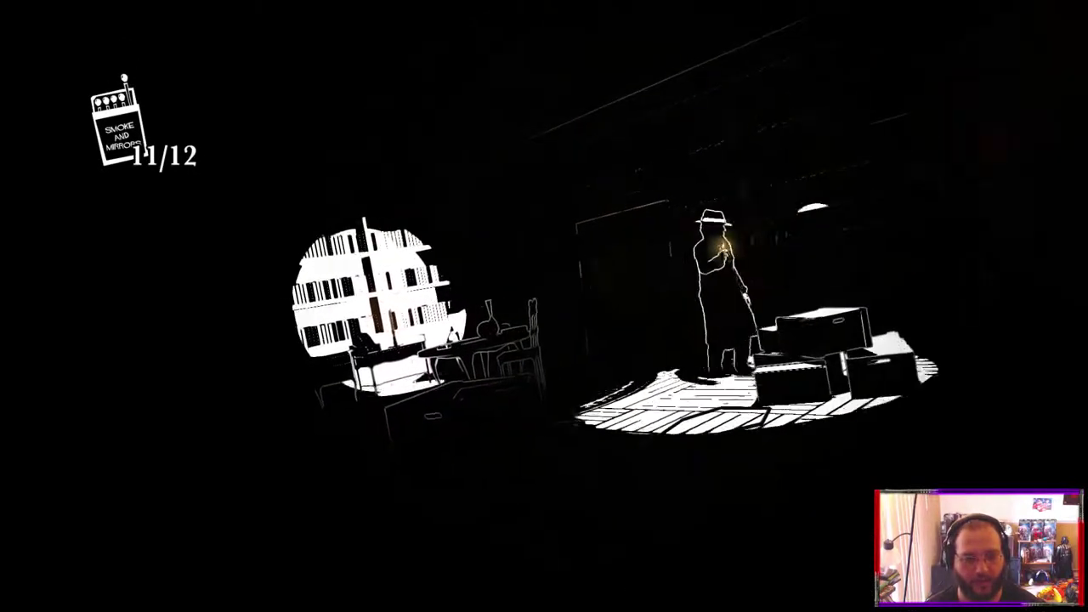
{"action": "key", "text": "d"}
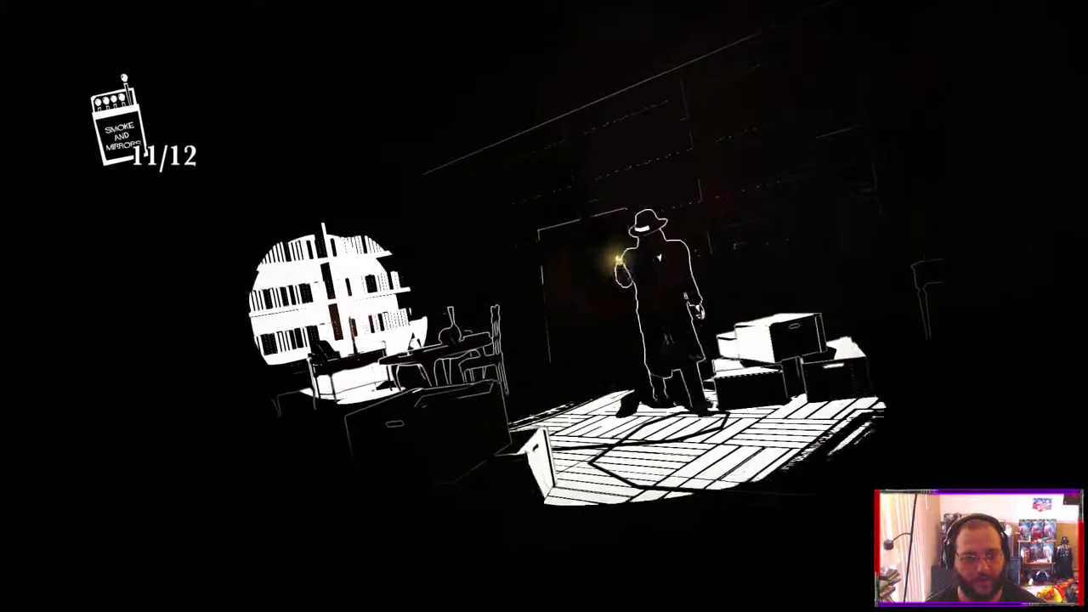
{"action": "key", "text": "w"}
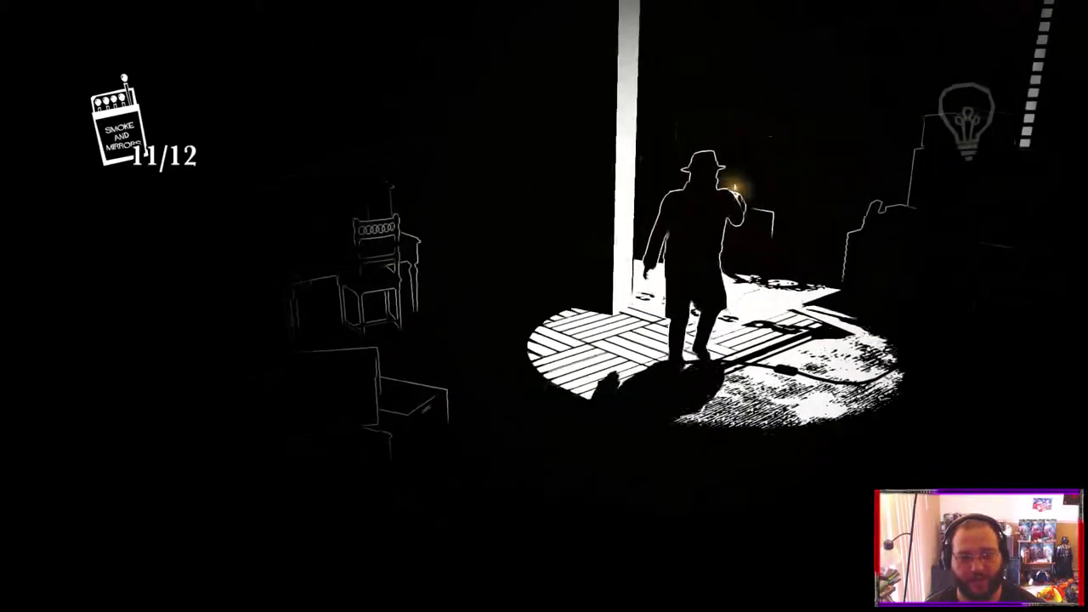
{"action": "key", "text": "w"}
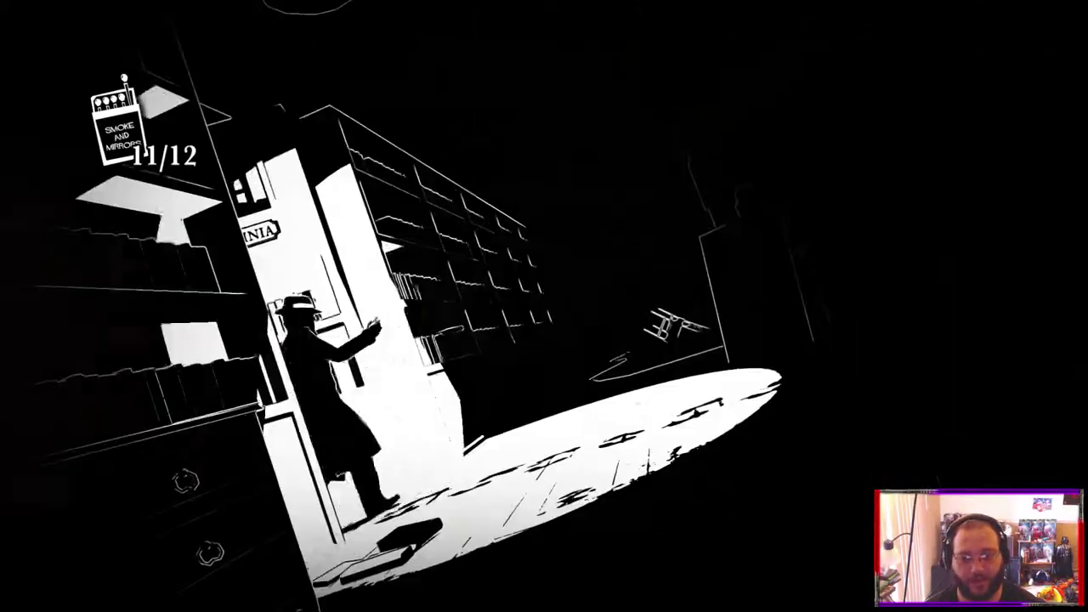
{"action": "key", "text": "d"}
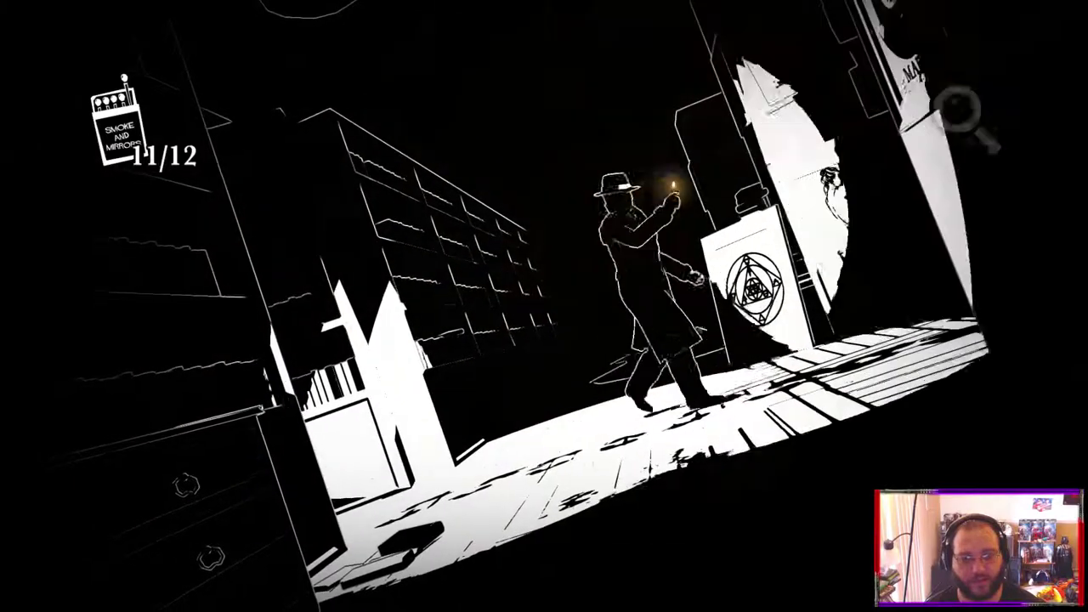
{"action": "key", "text": "w"}
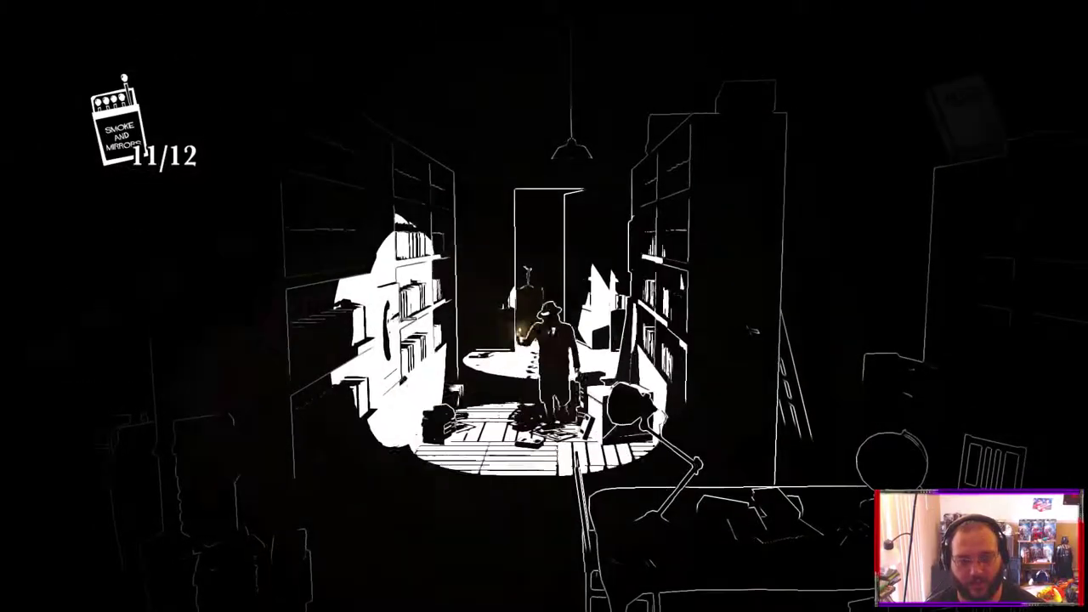
{"action": "key", "text": "w"}
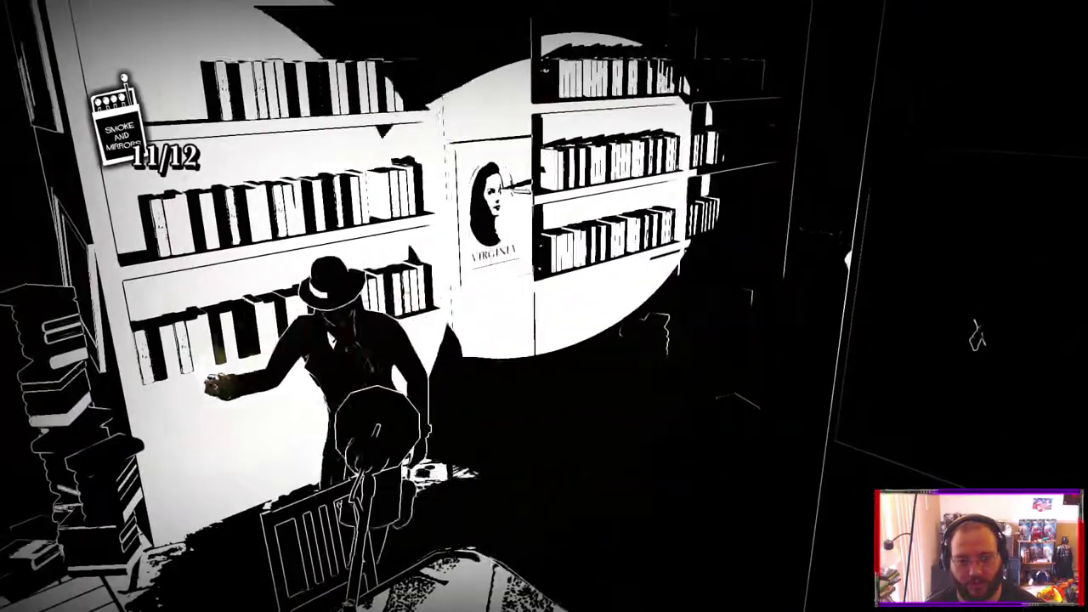
- Explore by the desk, go through the door, and strike a new match, leaving 10
{"action": "key", "text": "s"}
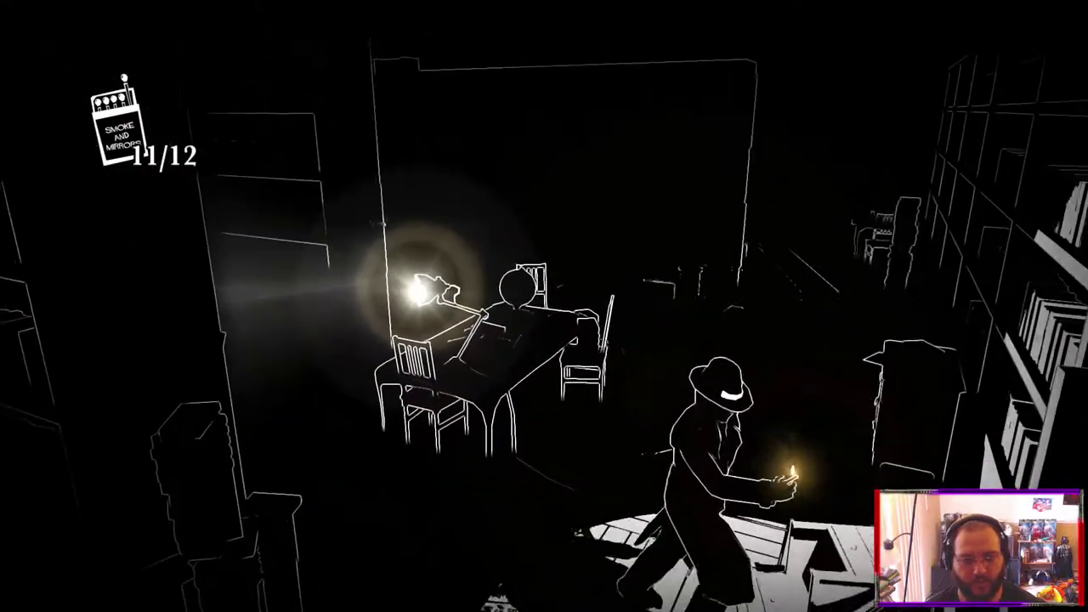
{"action": "key", "text": "w"}
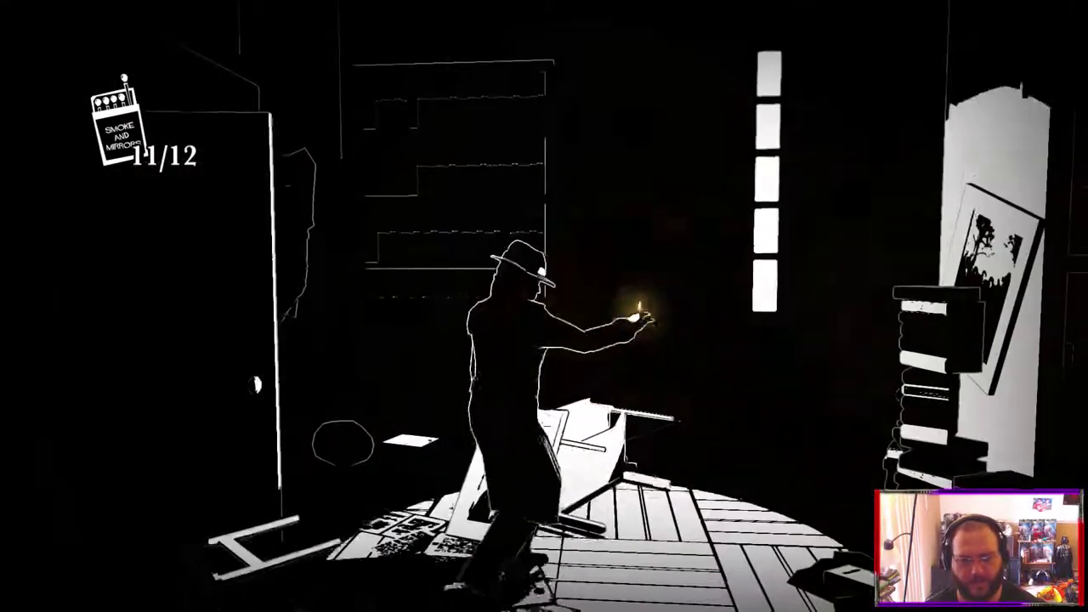
{"action": "key", "text": "a"}
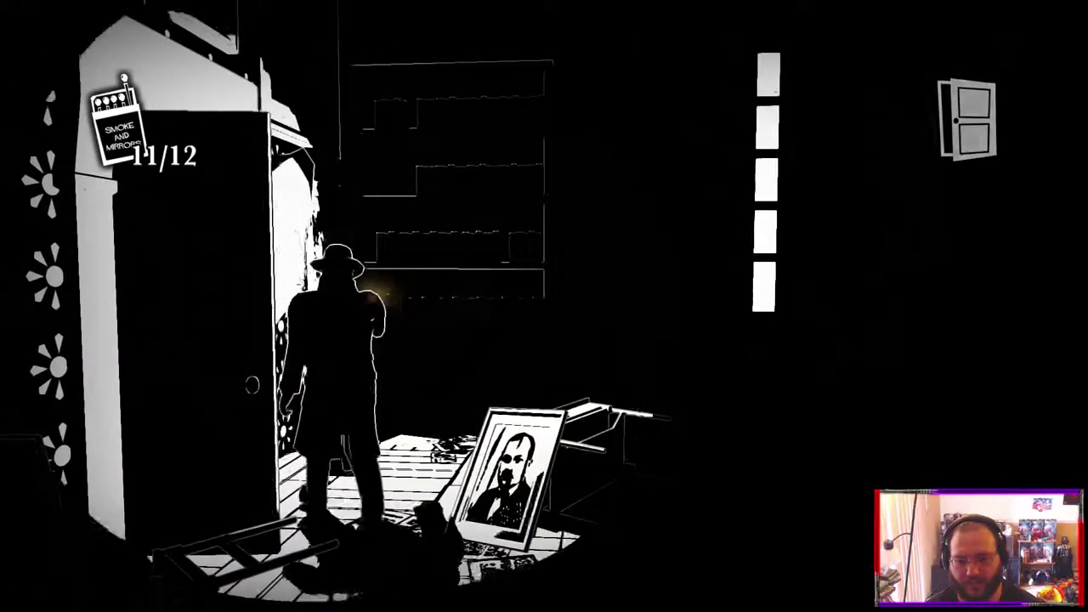
{"action": "key", "text": "e"}
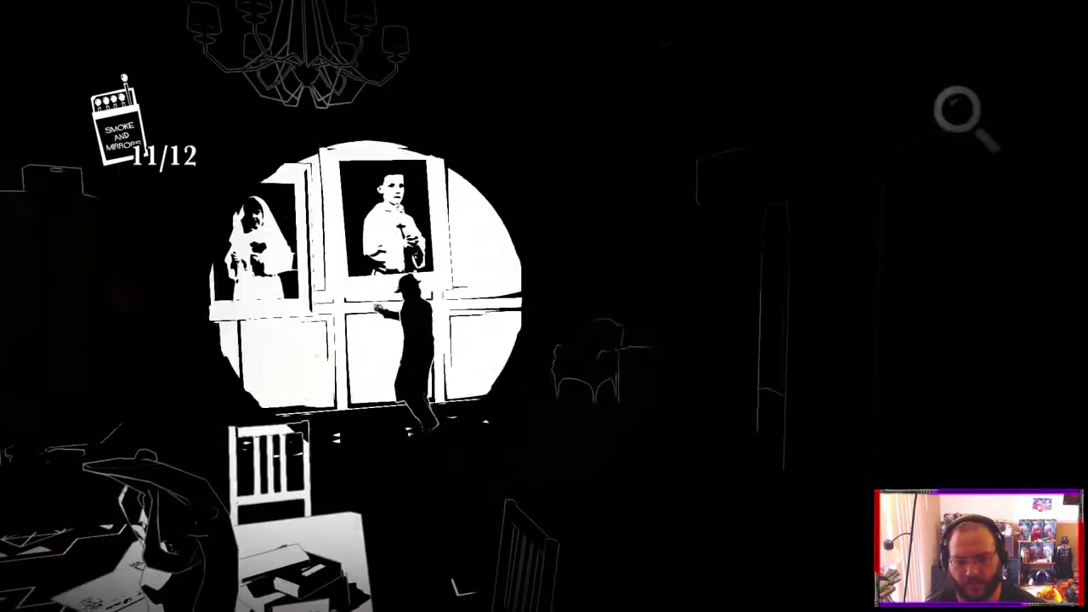
{"action": "key", "text": "space"}
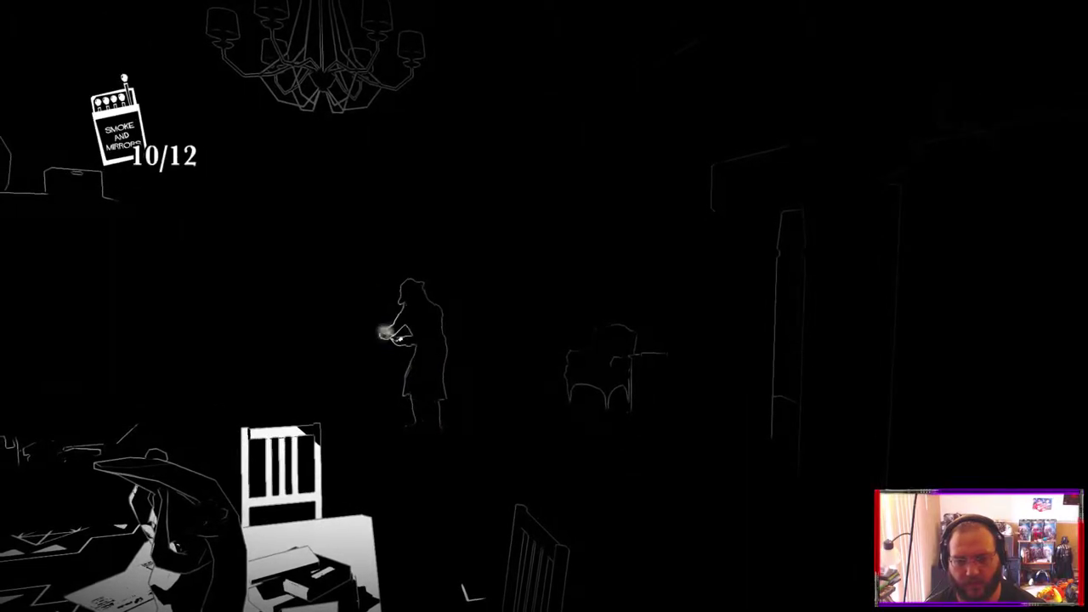
{"action": "key", "text": "s"}
{"action": "key", "text": "s"}
{"action": "key", "text": "w"}
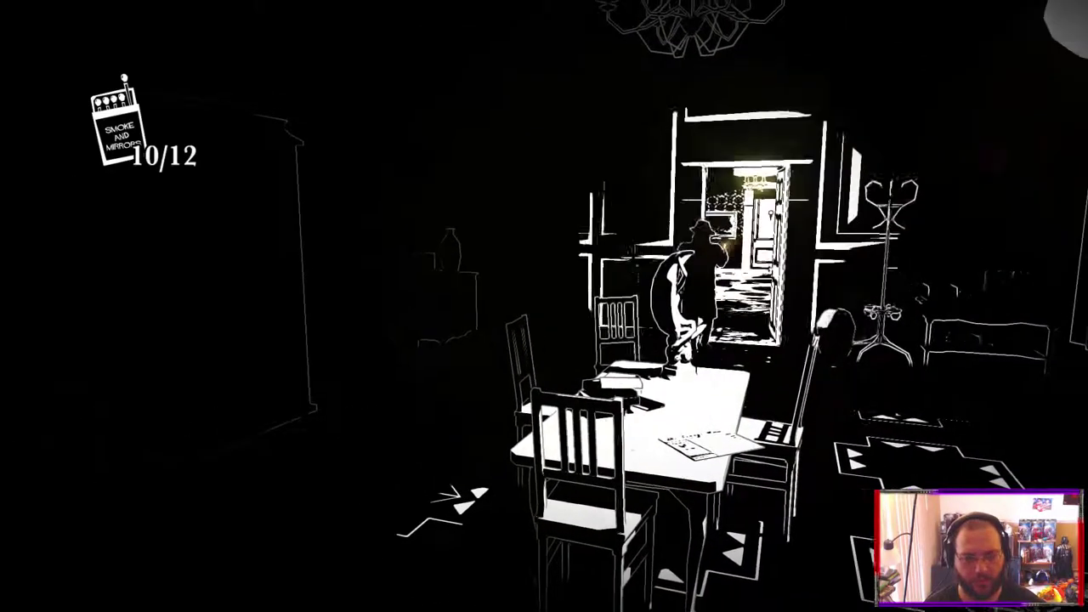
{"action": "key", "text": "w"}
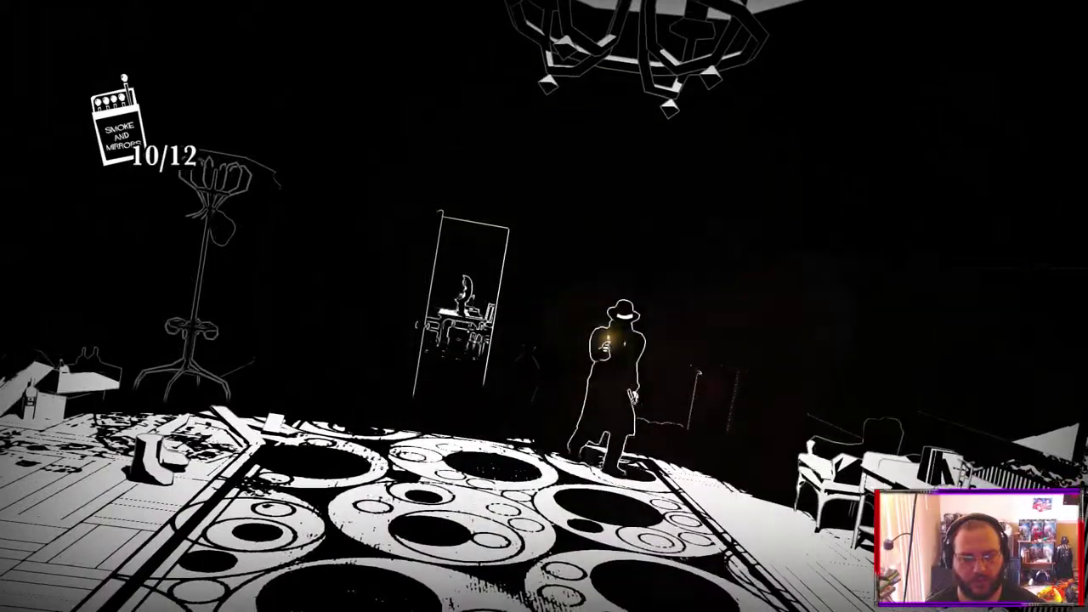
- Cross the rug hall and walk through the left doorway into the dark, chair-filled room
{"action": "key", "text": "s"}
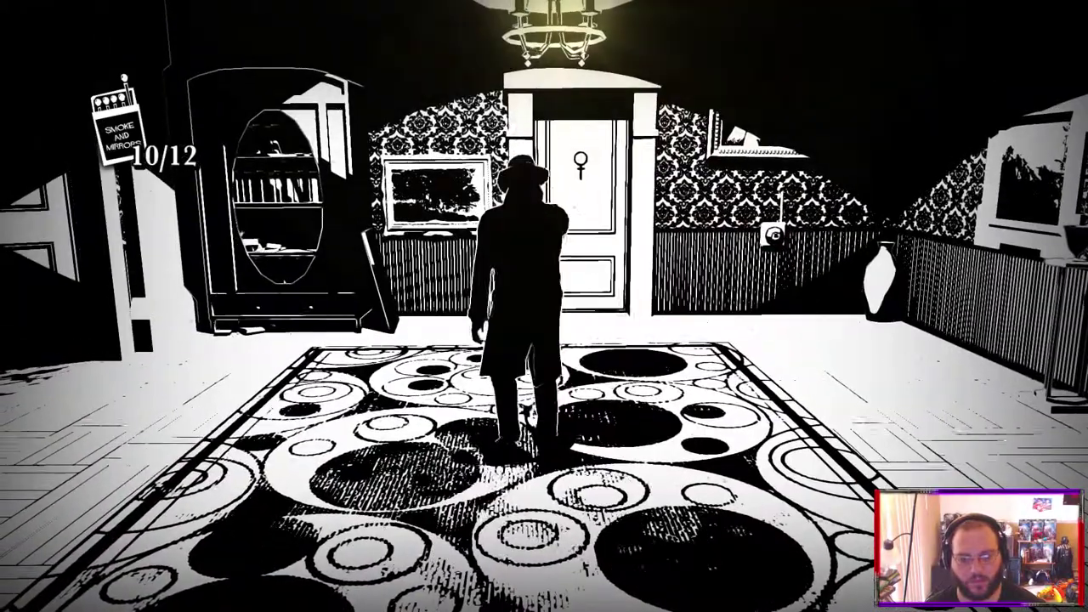
{"action": "key", "text": "a"}
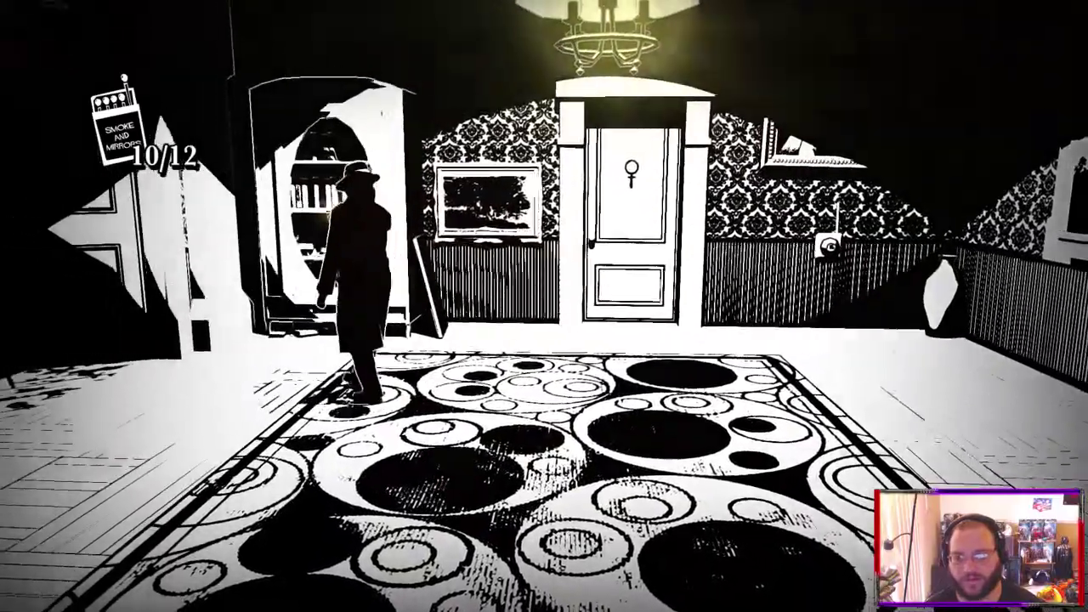
{"action": "key", "text": "a"}
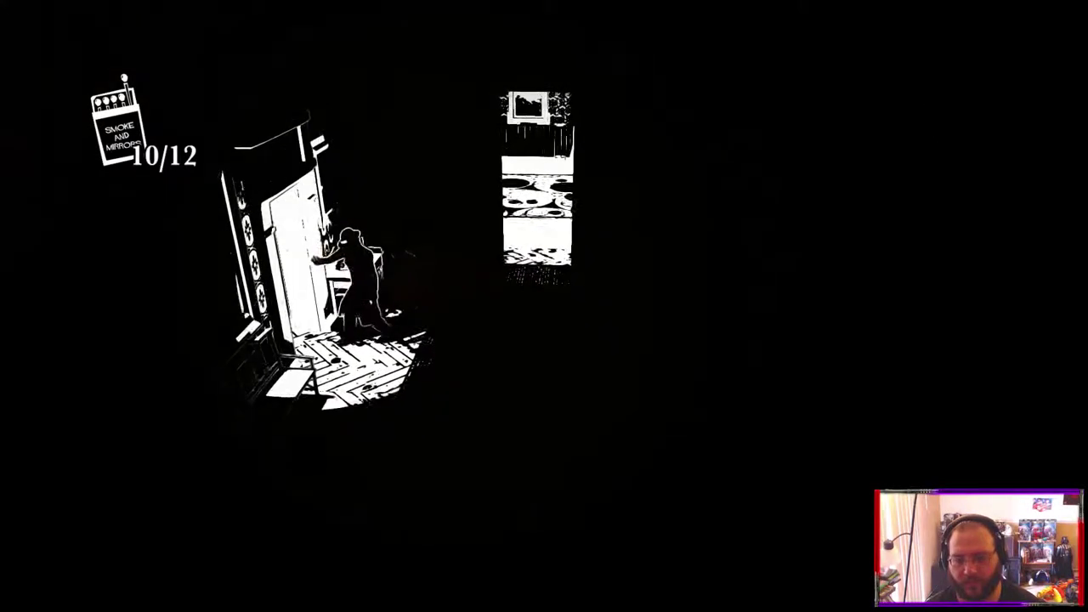
{"action": "key", "text": "w"}
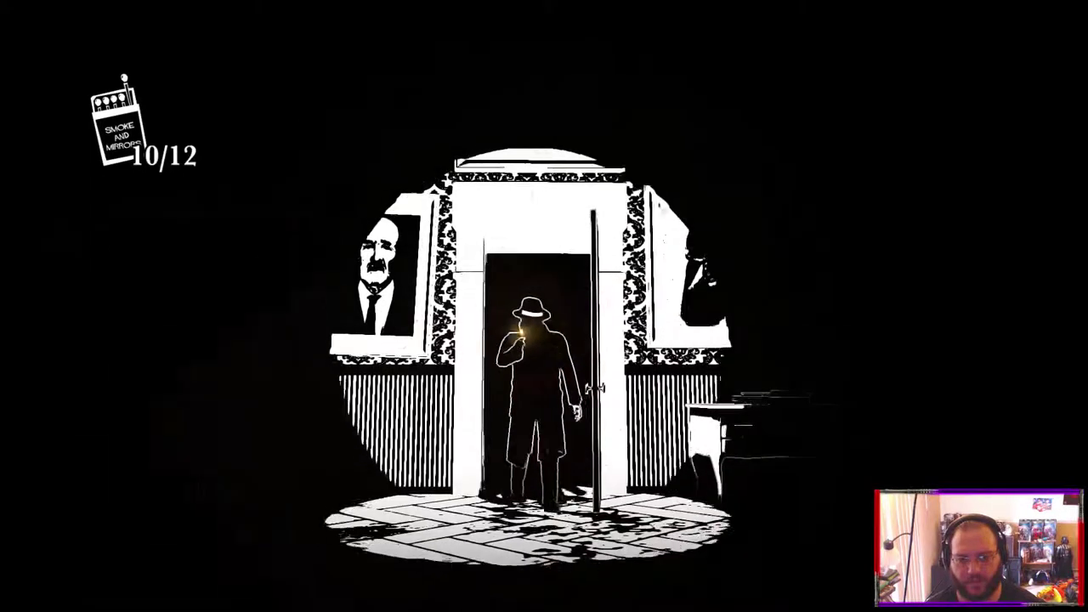
{"action": "key", "text": "w"}
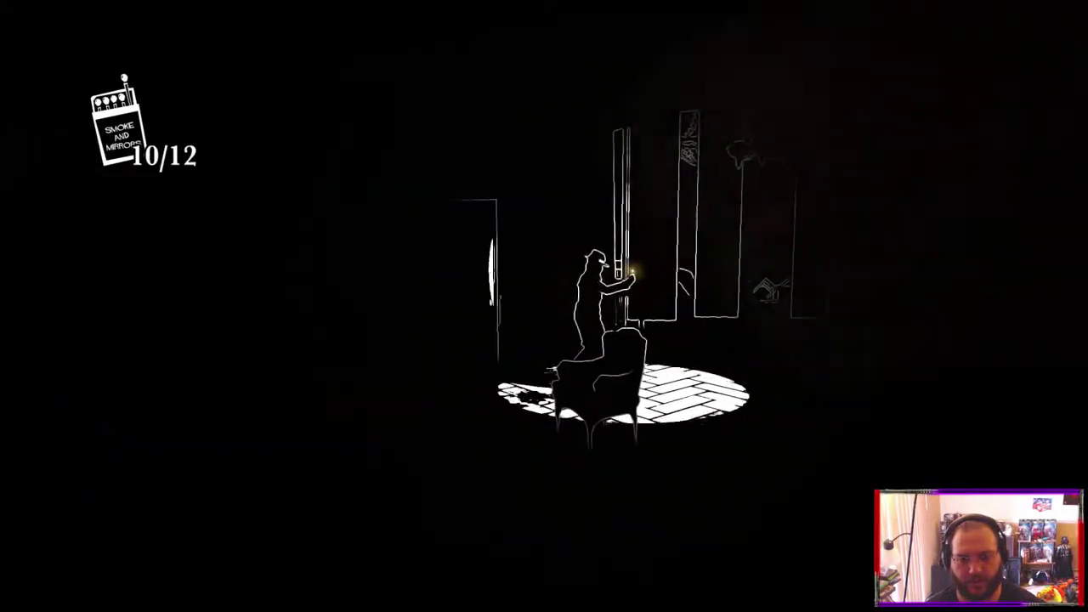
{"action": "key", "text": "w"}
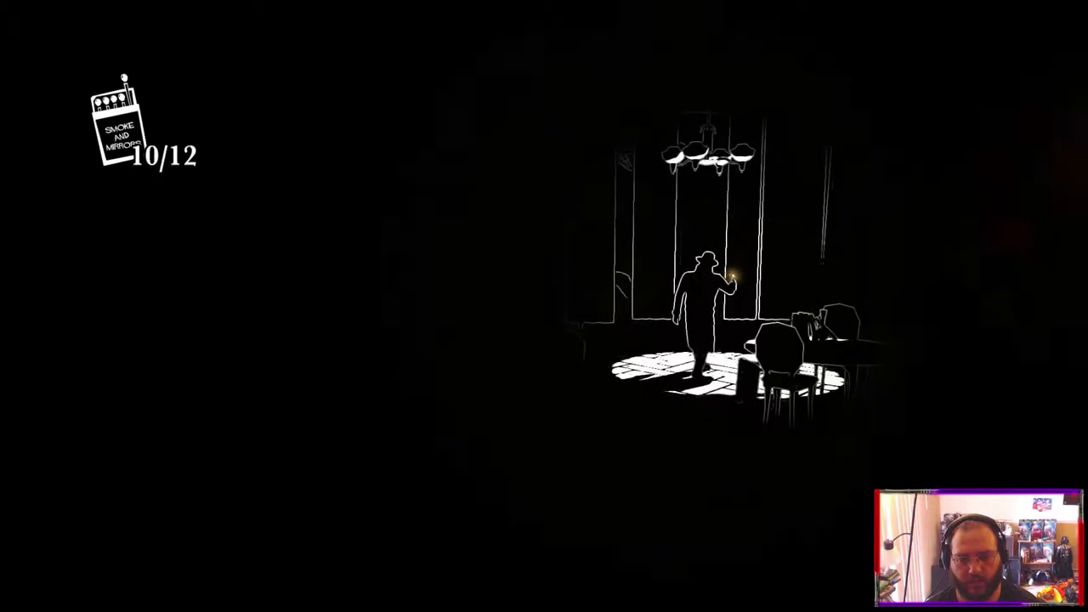
{"action": "key", "text": "w"}
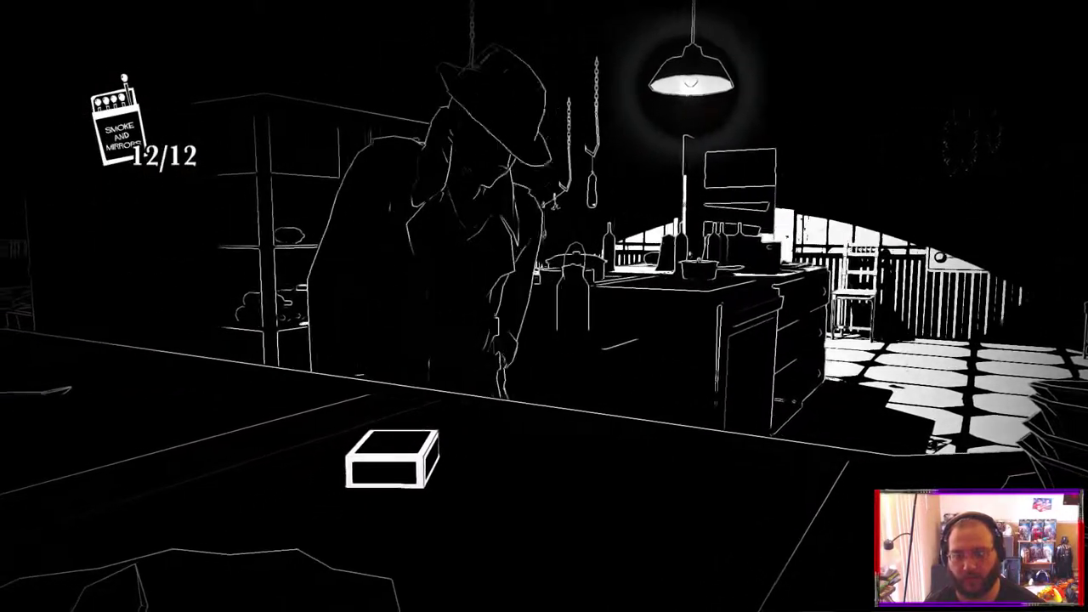
- Light a match and restock at the kitchen table matchbox to 12 of 12
{"action": "key", "text": "space"}
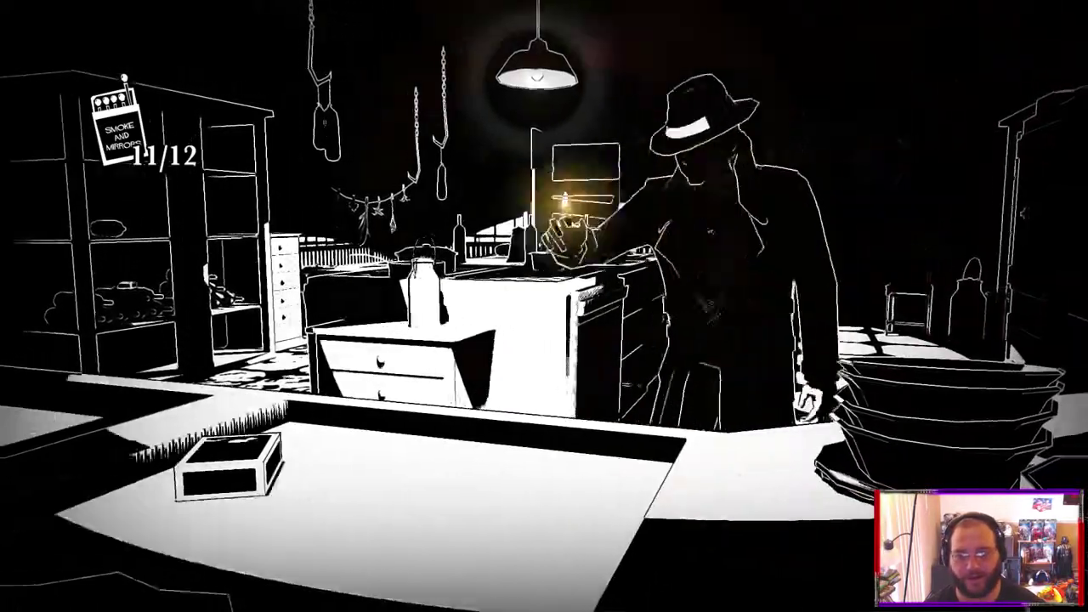
{"action": "key", "text": "a"}
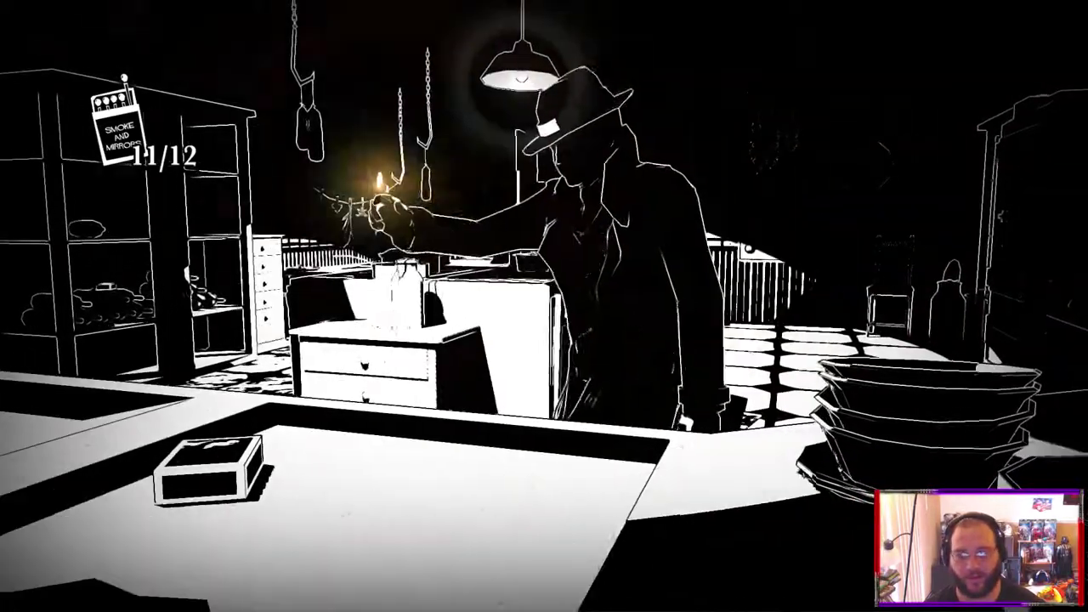
{"action": "key", "text": "s"}
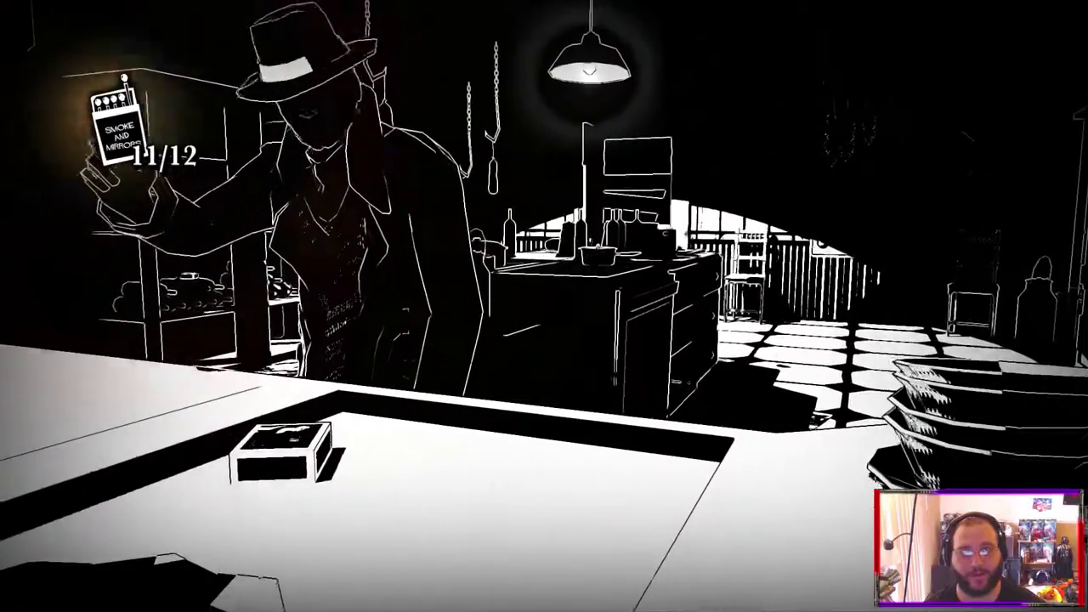
{"action": "key", "text": "e"}
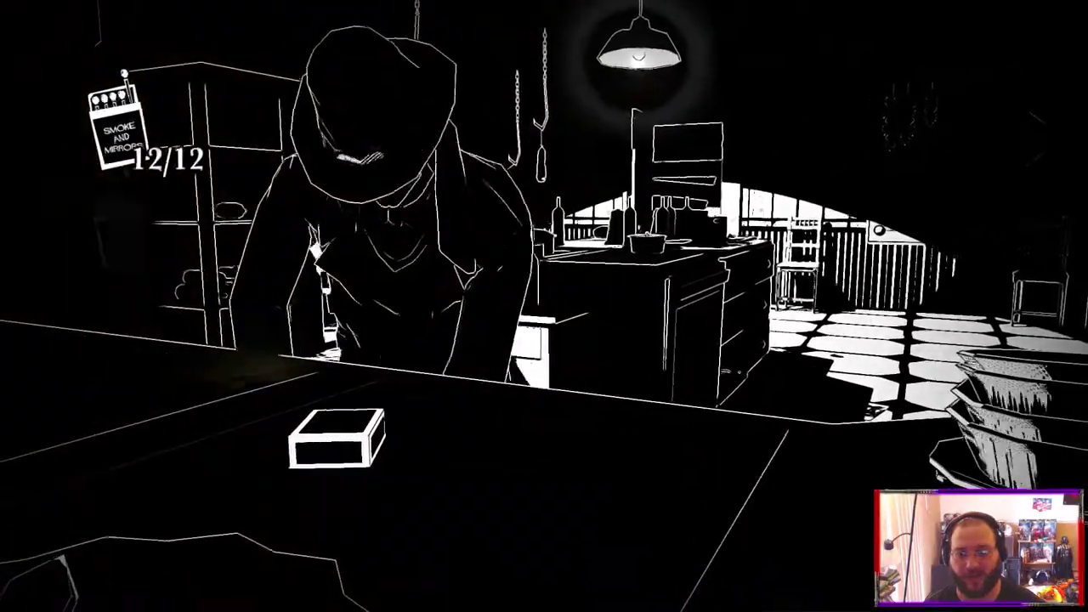
- Walk across the kitchen to the back door area by the lit archway
{"action": "key", "text": "space"}
{"action": "key", "text": "d"}
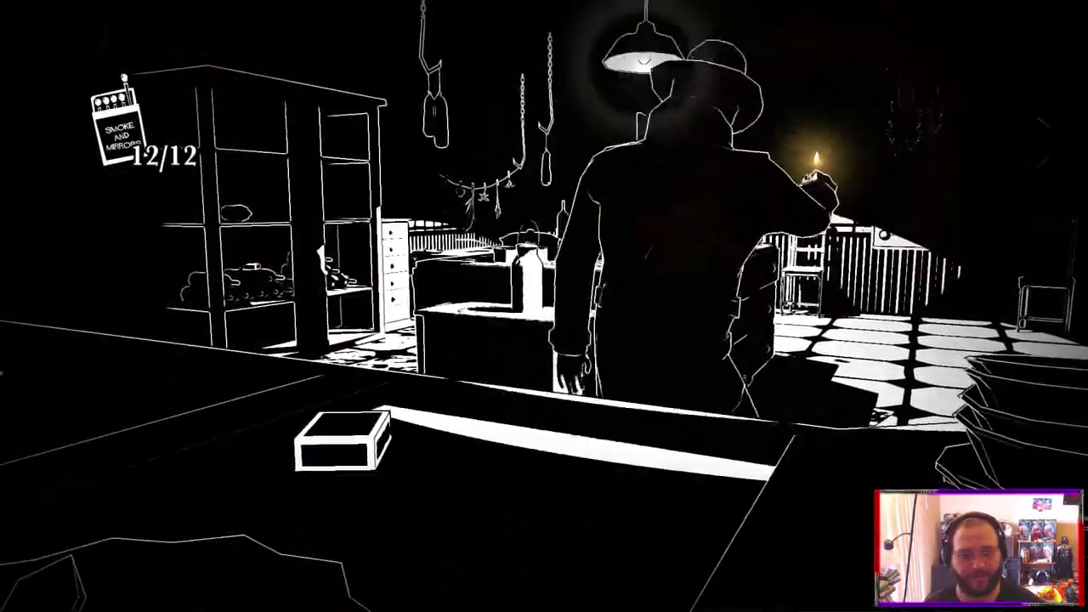
{"action": "key", "text": "w"}
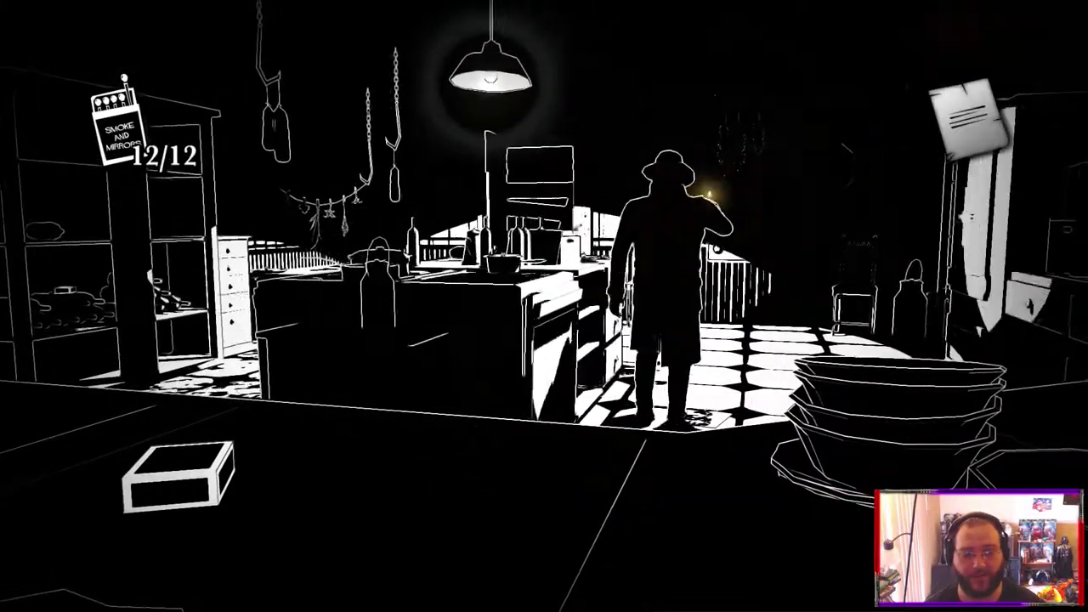
{"action": "key", "text": "w"}
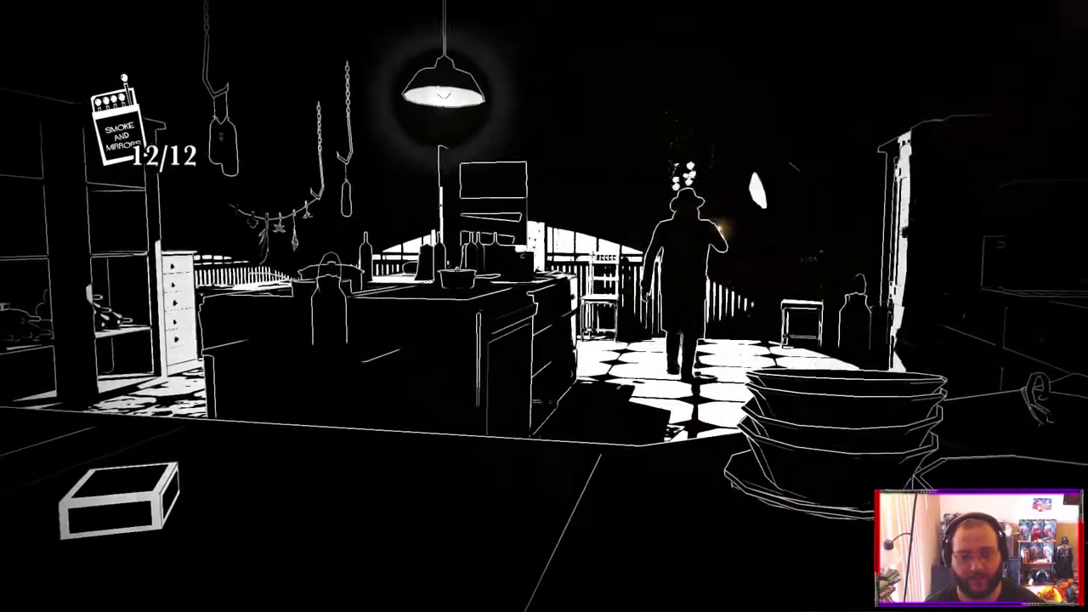
{"action": "key", "text": "w"}
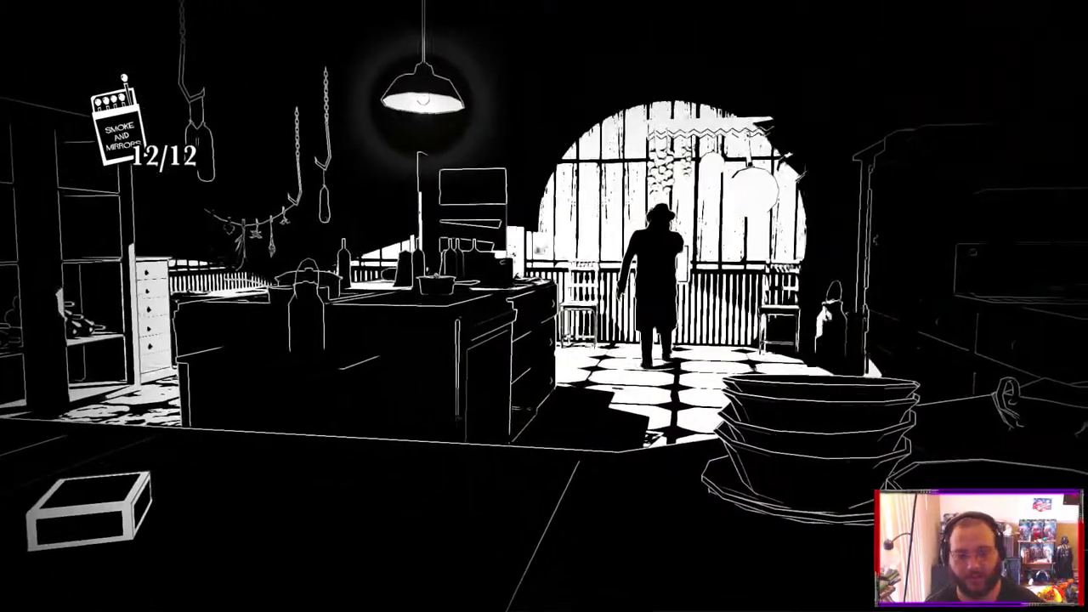
- Flip the switch panel lever so the Corridor lamp lights and the kitchen goes dark
{"action": "key", "text": "space"}
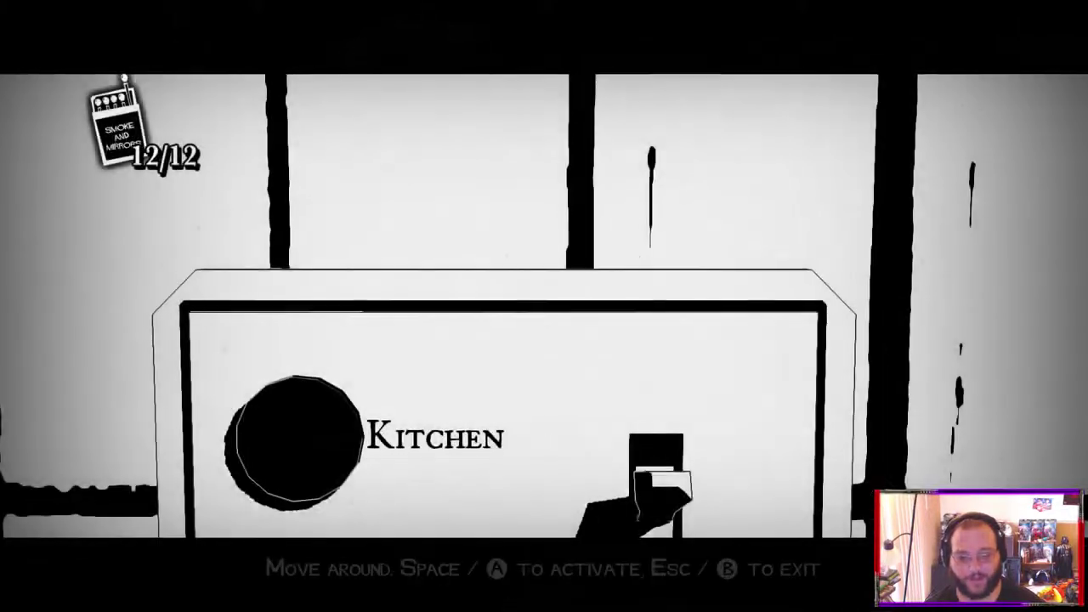
{"action": "key", "text": "s"}
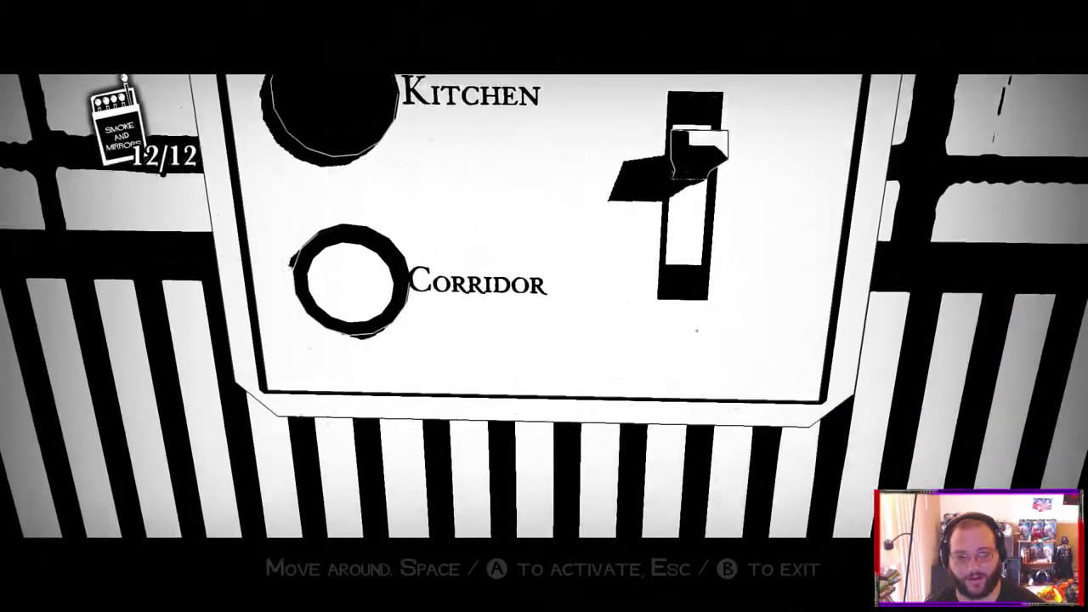
{"action": "key", "text": "d"}
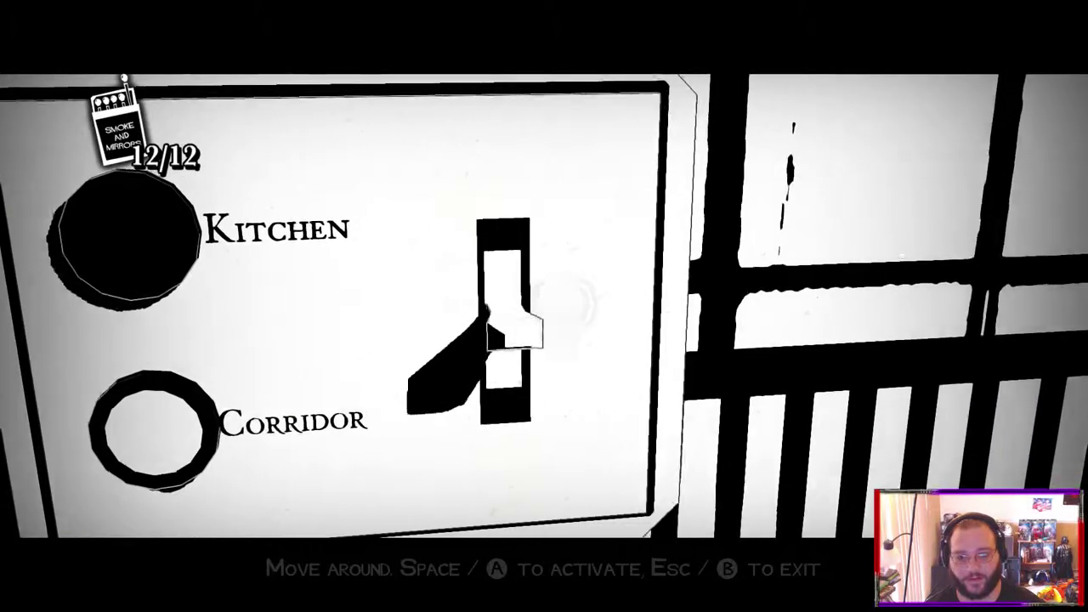
{"action": "key", "text": "space"}
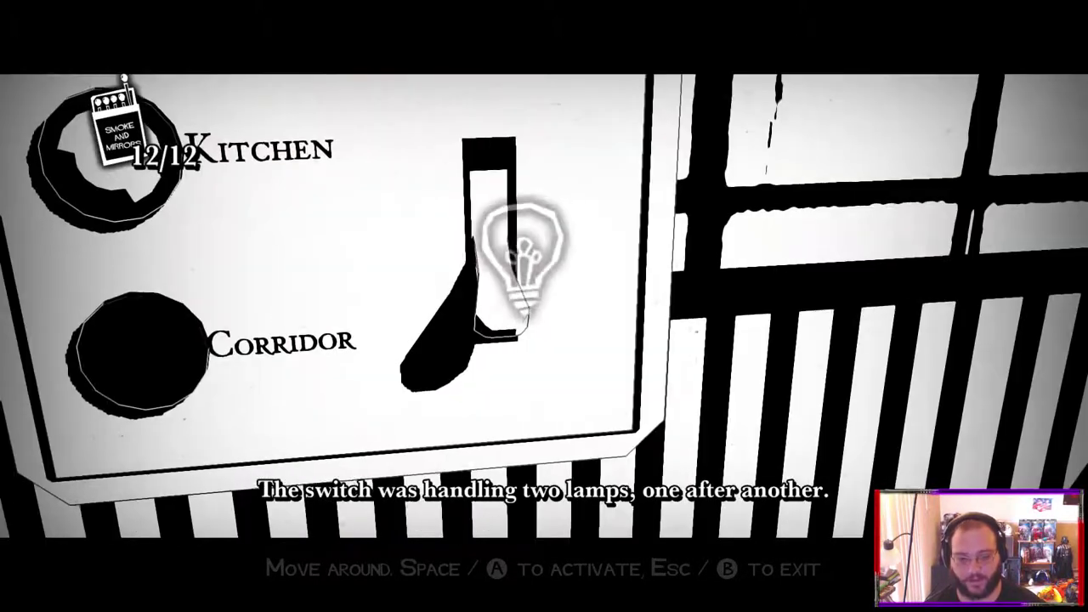
{"action": "key", "text": "Escape"}
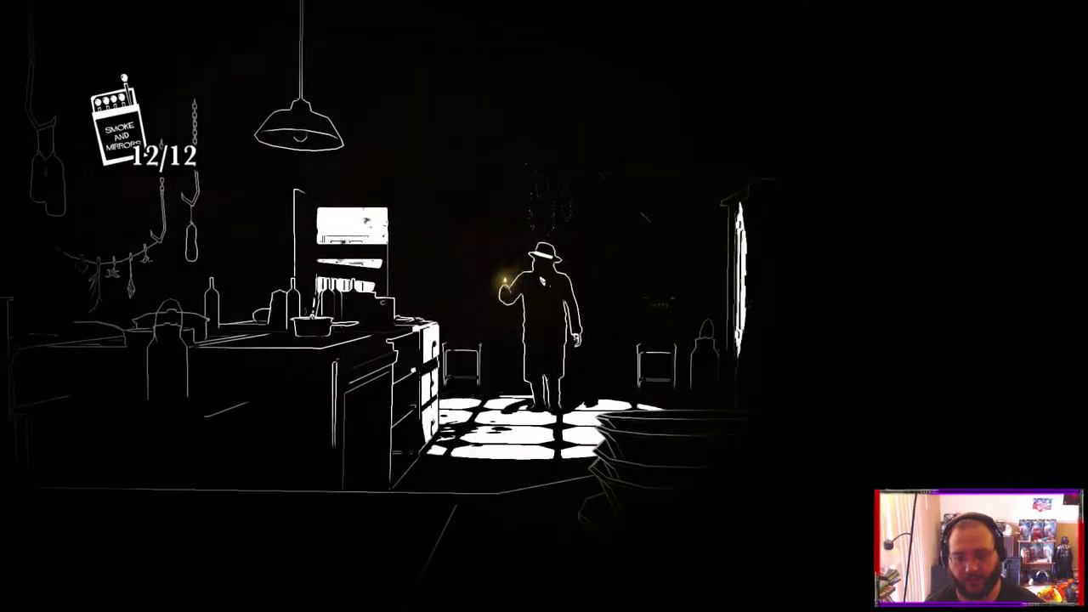
- Walk left past the stove and through the kitchen door into the moonlit library room
{"action": "key", "text": "Left"}
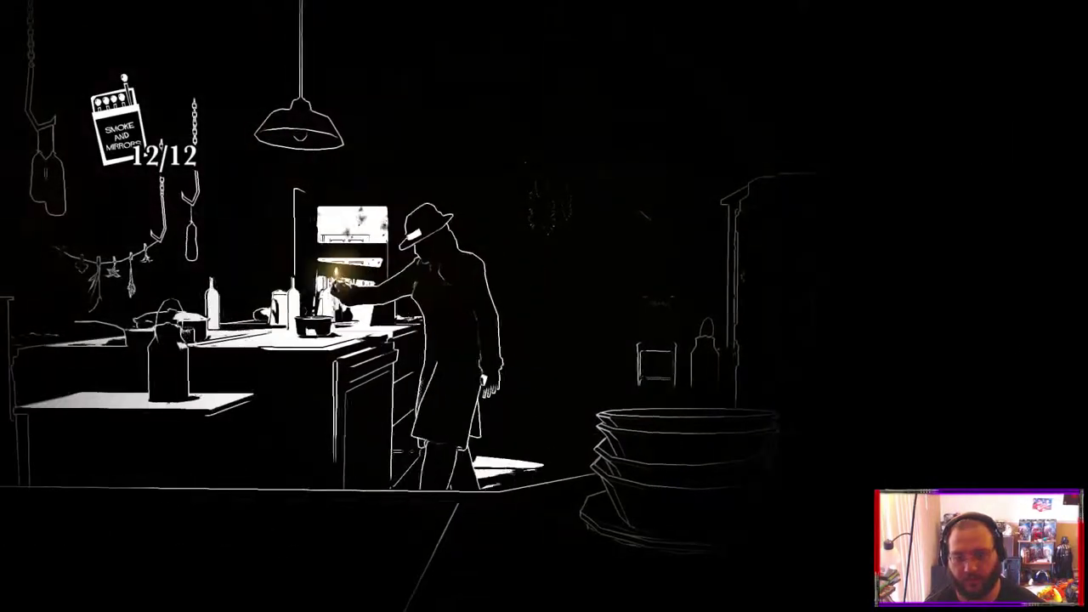
{"action": "key", "text": "Left"}
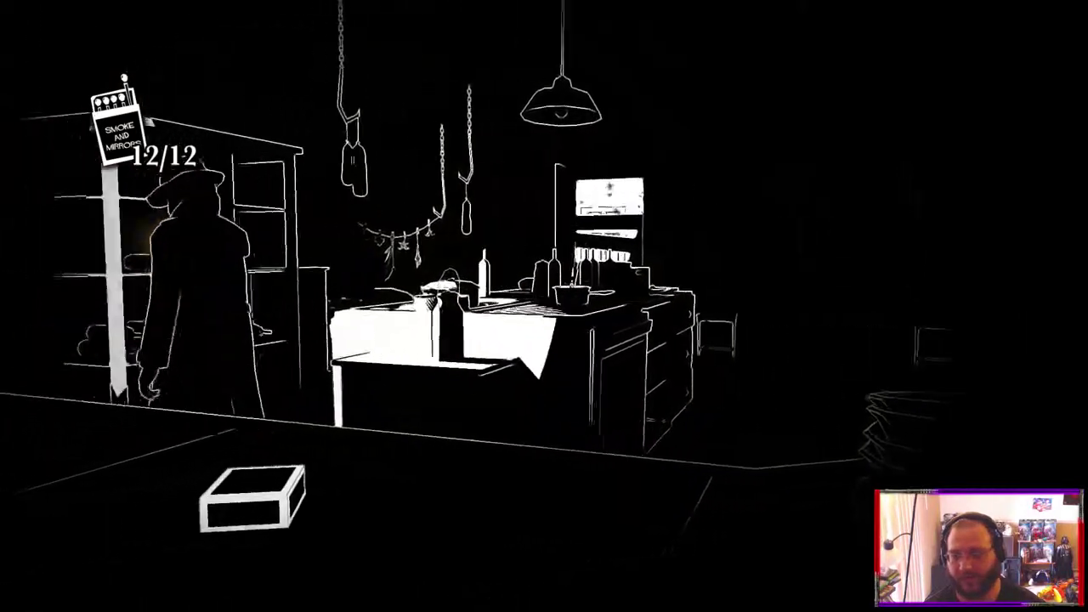
{"action": "key", "text": "Left"}
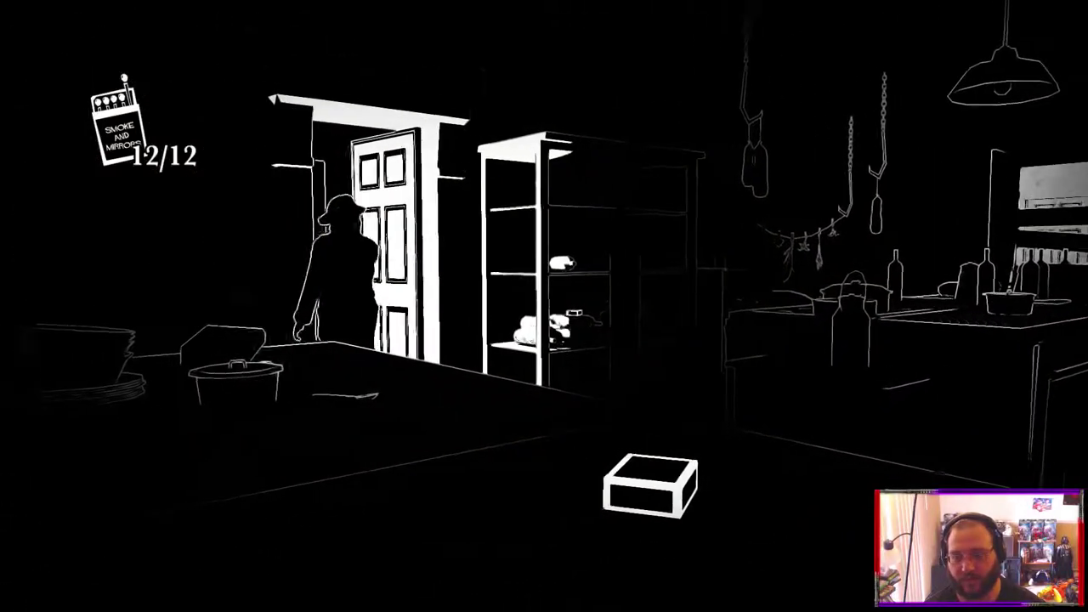
{"action": "key", "text": "Up"}
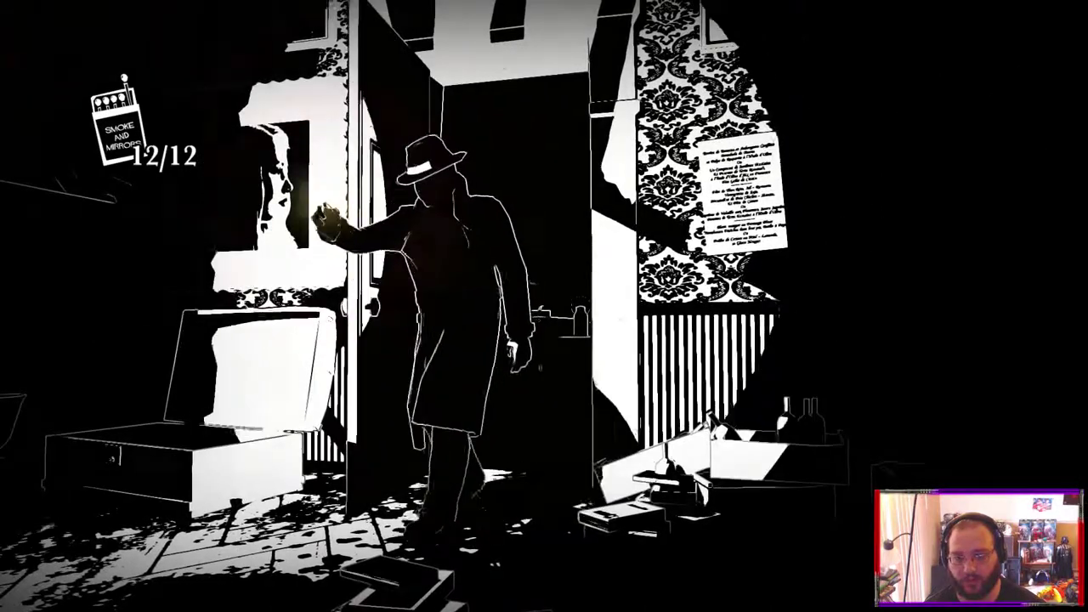
{"action": "key", "text": "Up"}
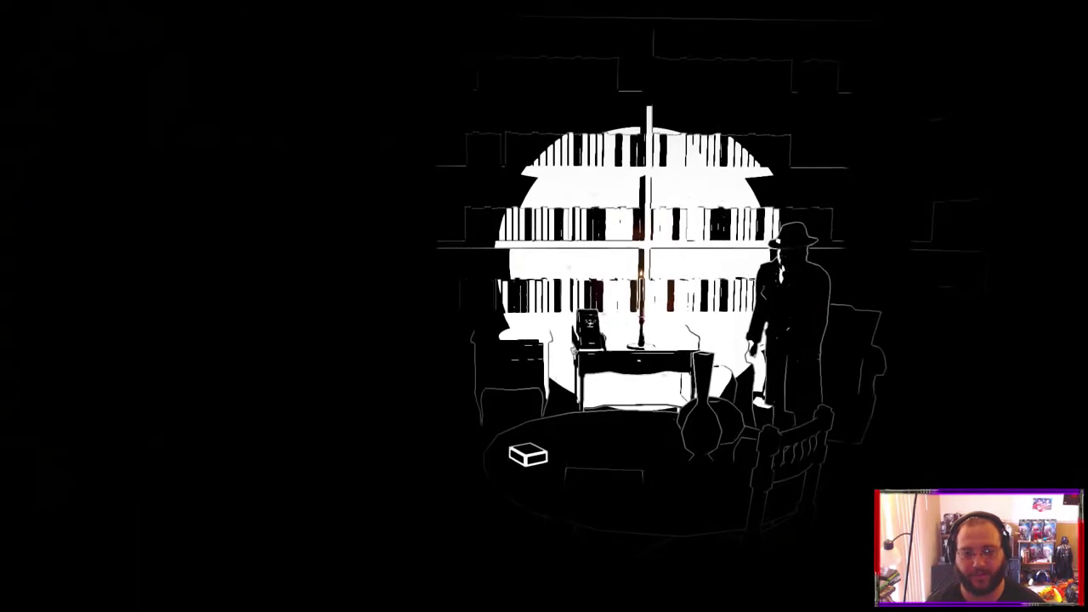
- Strike a match to light the way through the dark room
{"action": "key", "text": "space"}
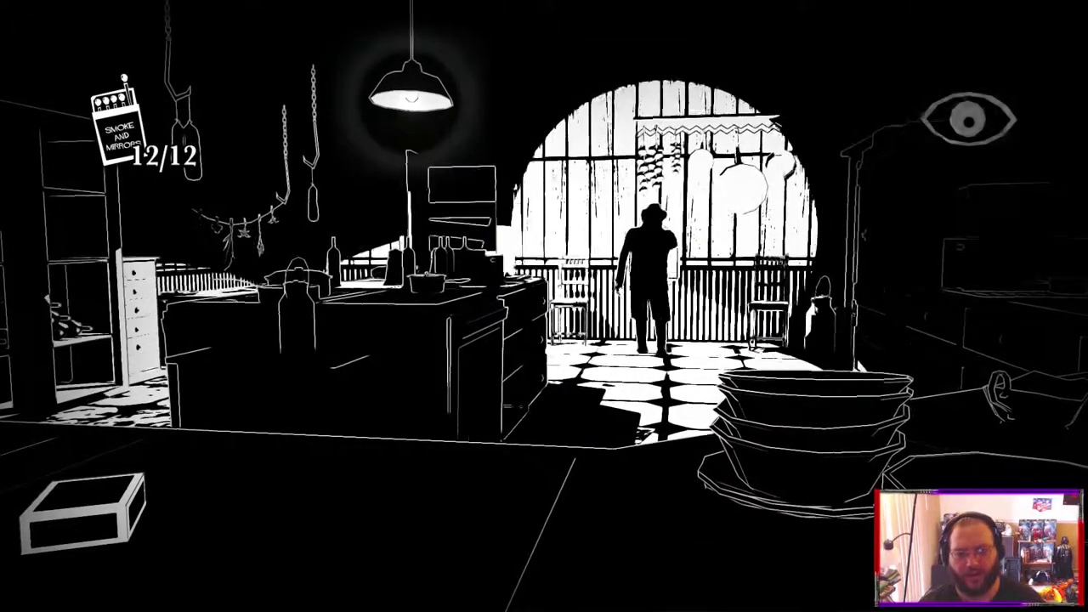
- Flip the kitchen and corridor light switch again from the panel close-up
{"action": "key", "text": "space"}
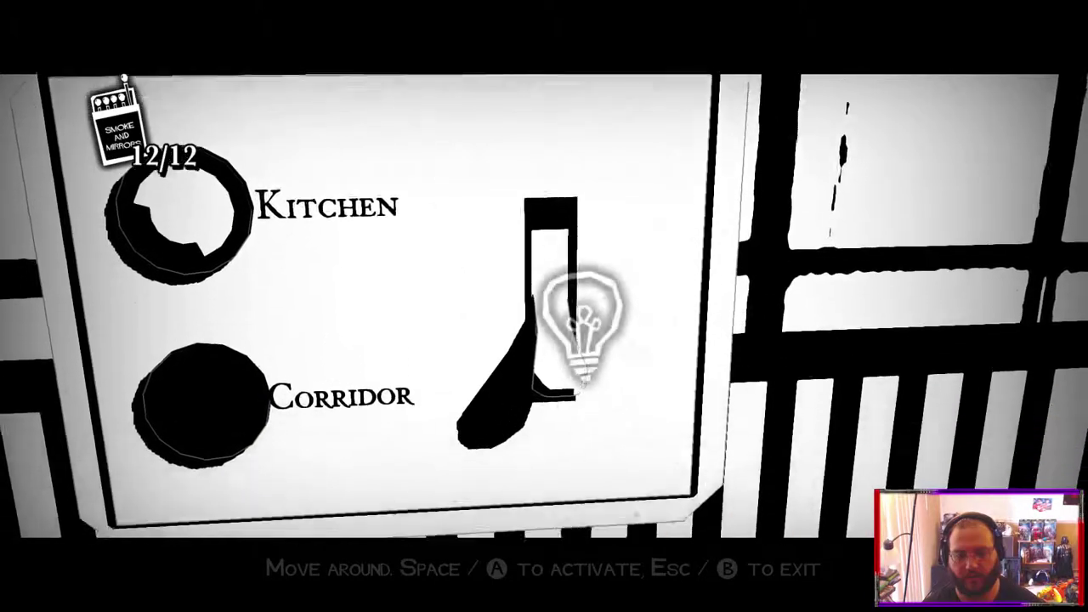
{"action": "key", "text": "space"}
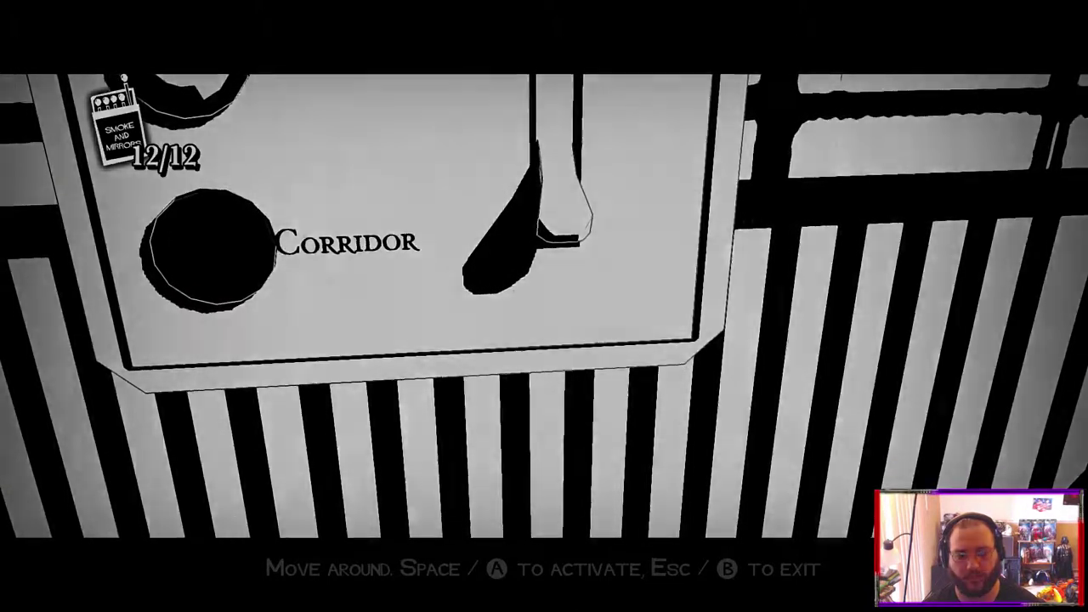
{"action": "key", "text": "Escape"}
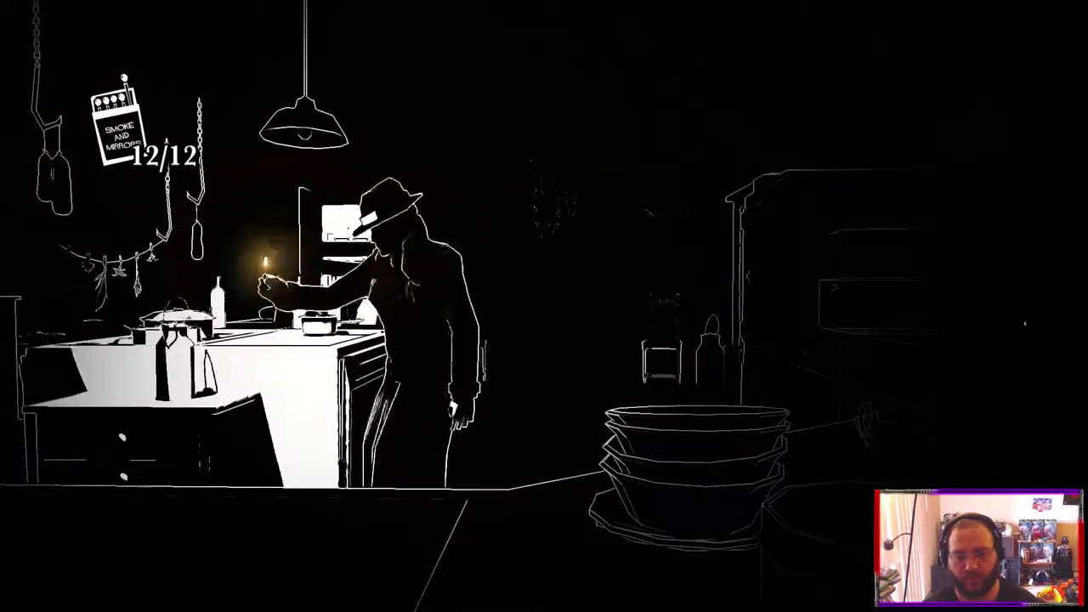
- Walk left through the kitchen, light a fresh match, and take the counter matchbox
{"action": "key", "text": "Left"}
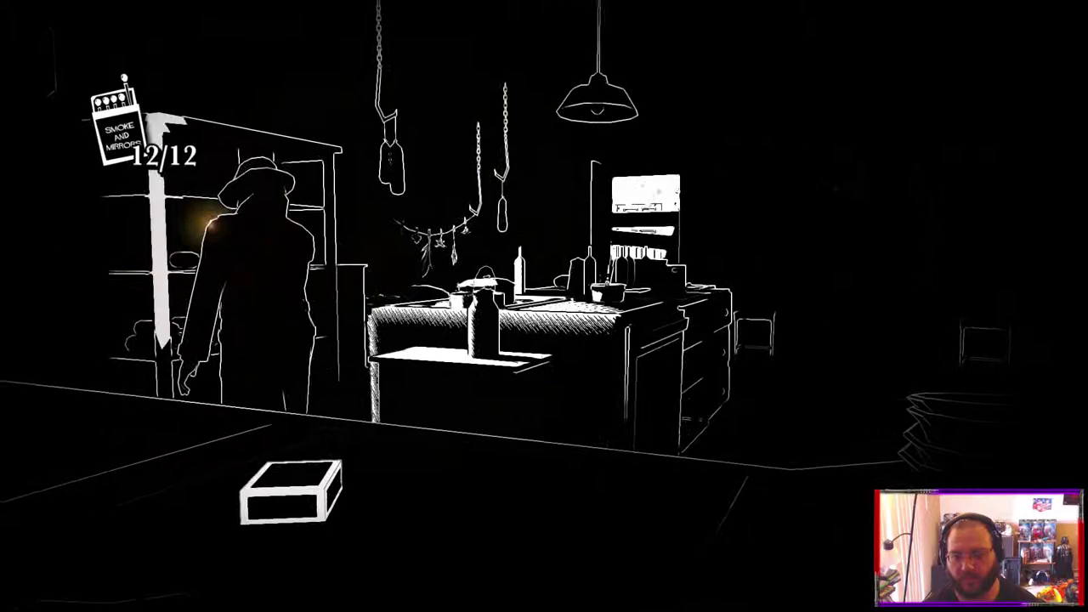
{"action": "key", "text": "Left"}
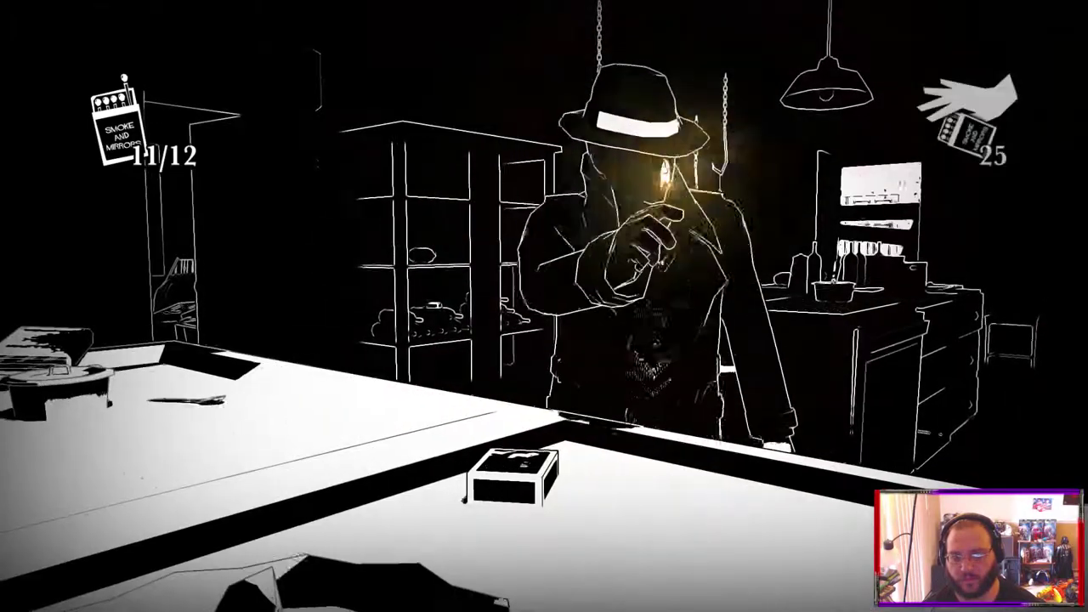
{"action": "key", "text": "e"}
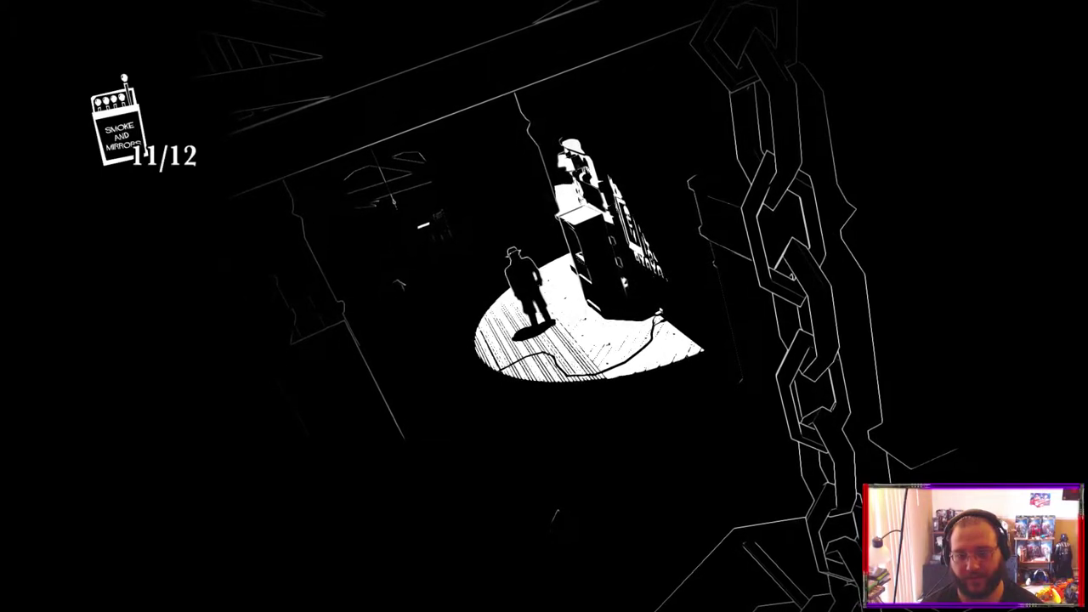
- Light a new match, walk left into the library and take the table's matches, restoring 11 of 12
{"action": "key", "text": "space"}
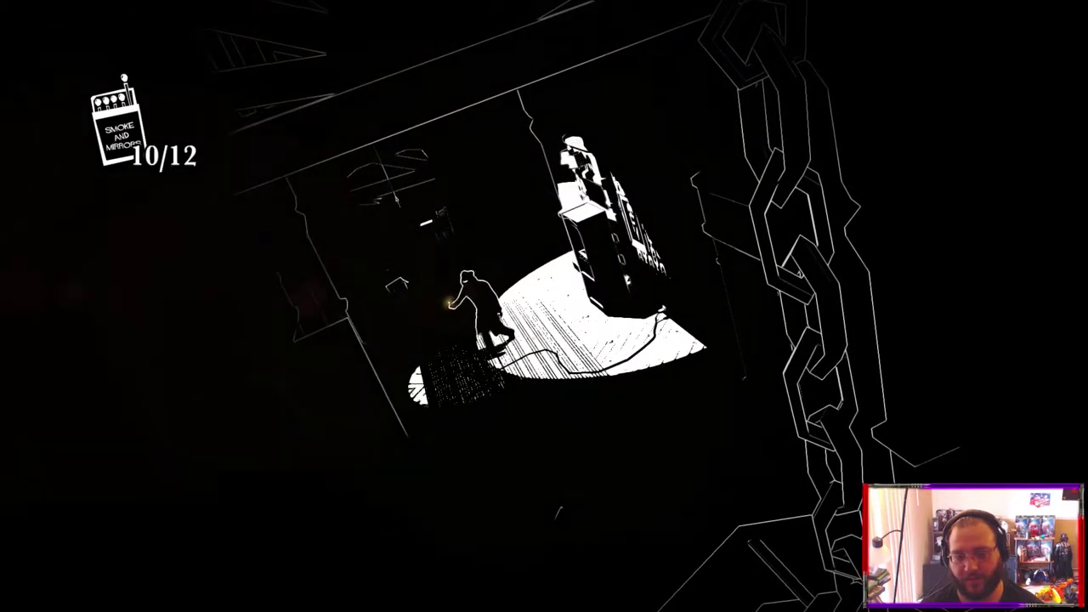
{"action": "key", "text": "a"}
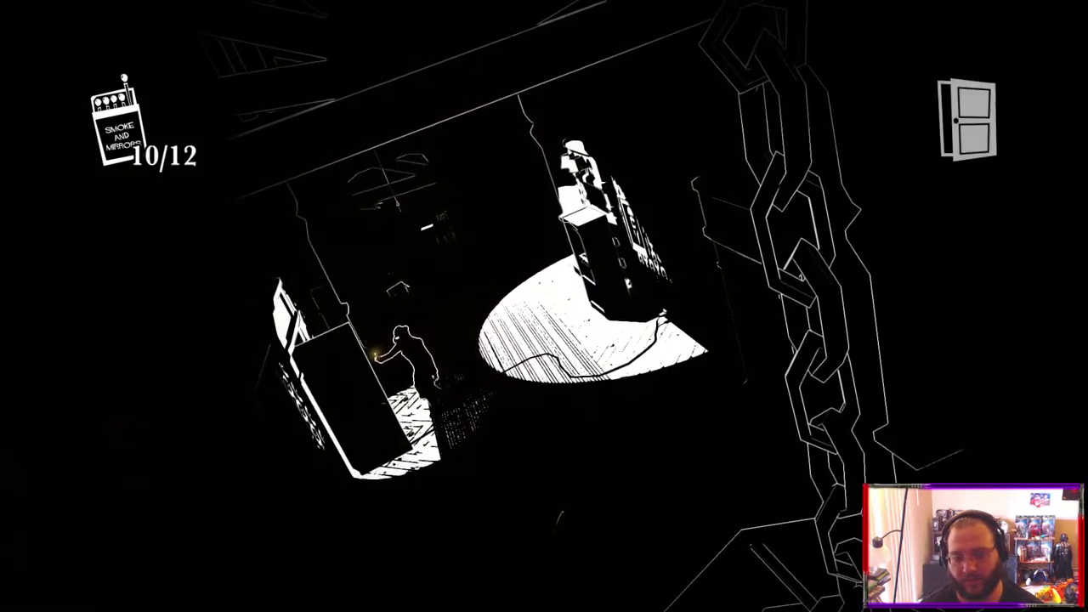
{"action": "key", "text": "a"}
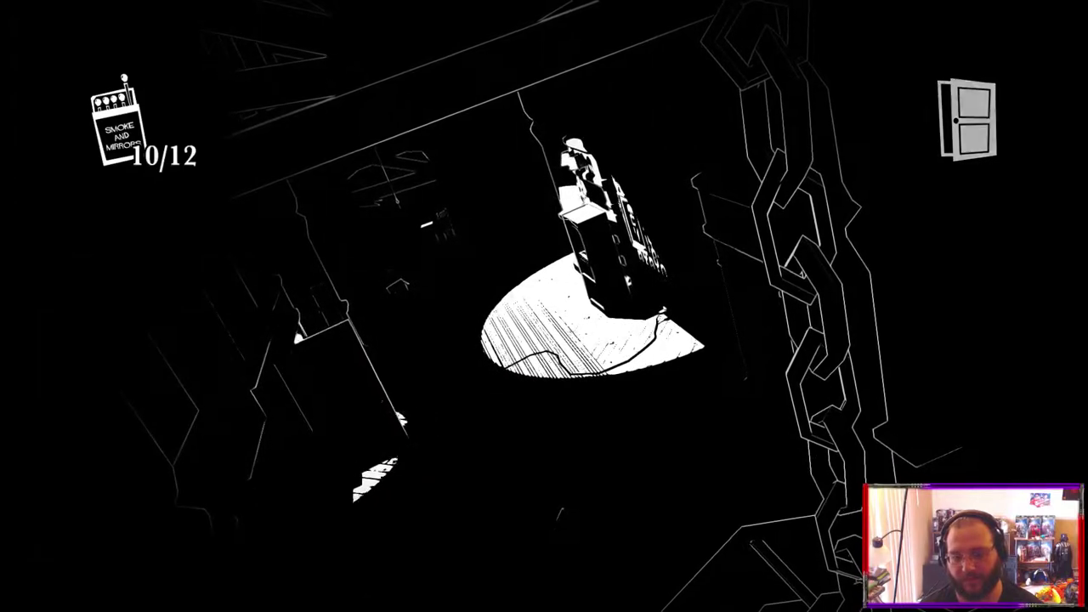
{"action": "key", "text": "a"}
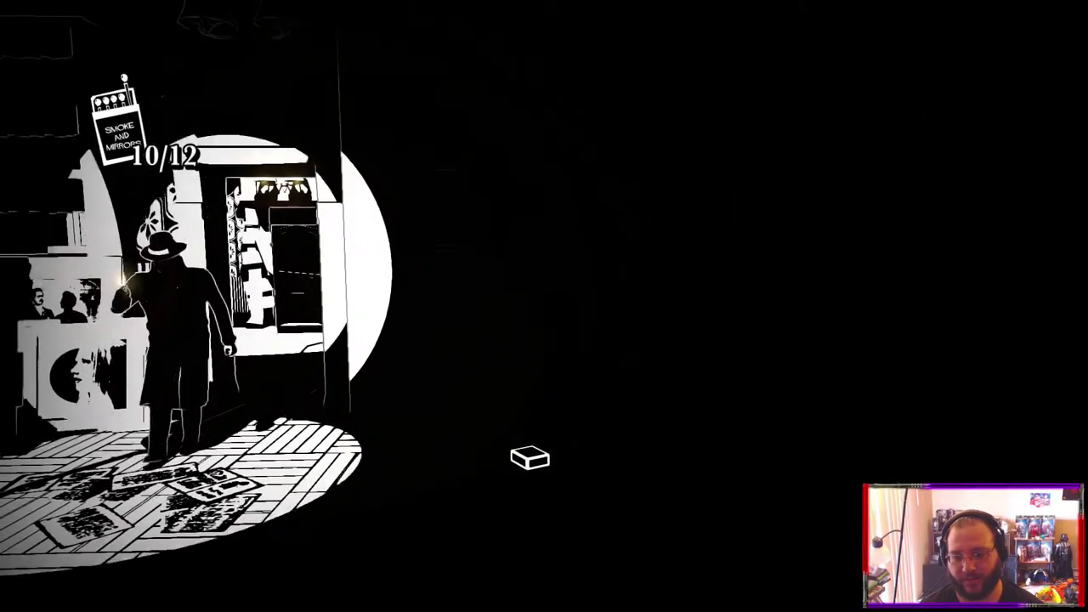
{"action": "key", "text": "a"}
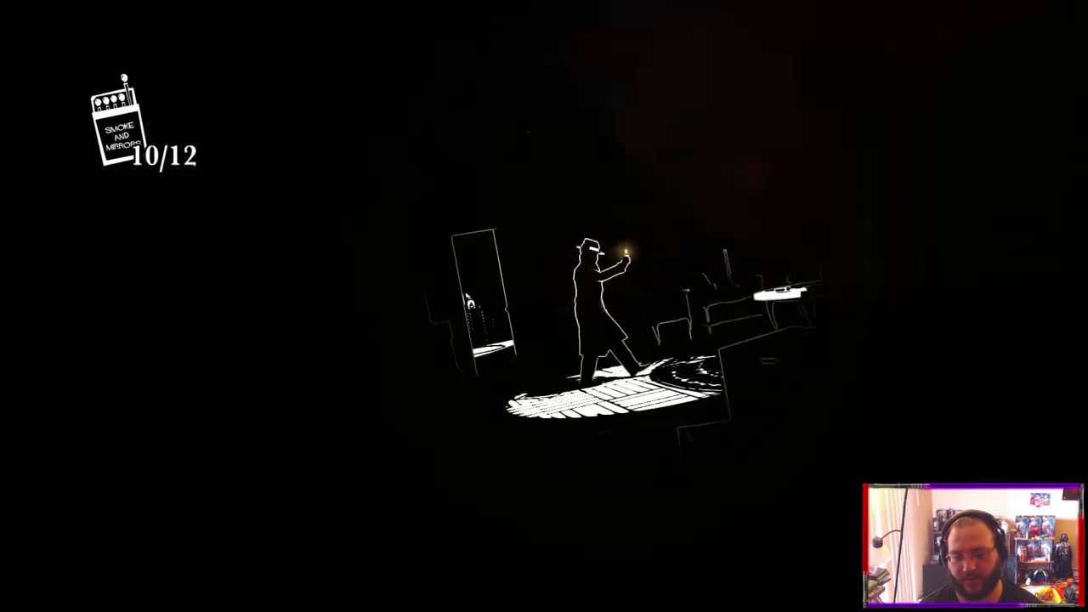
{"action": "key", "text": "w"}
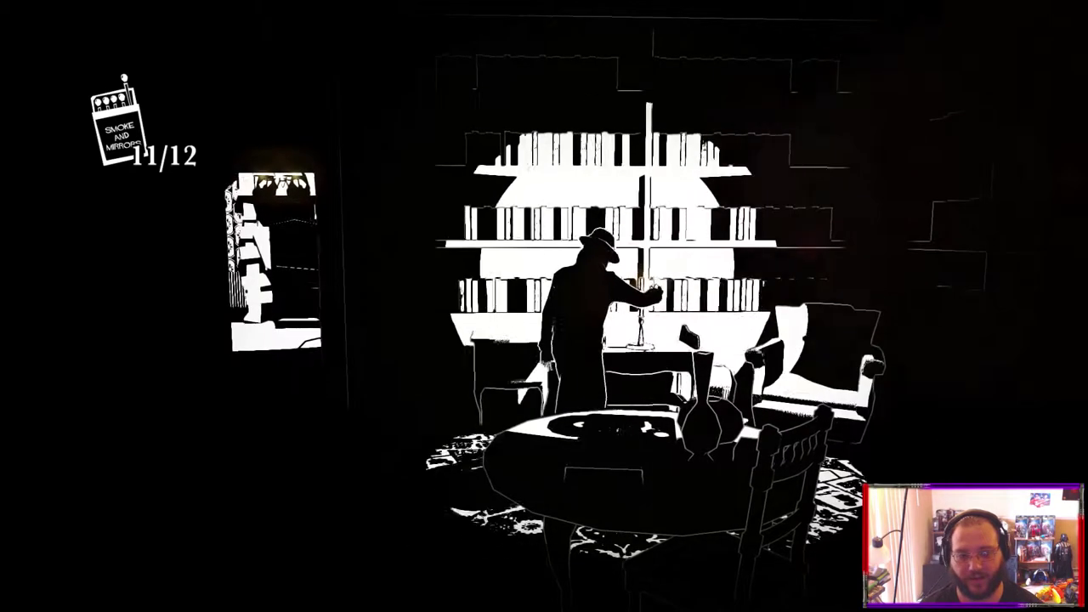
- Walk over to the library bookshelves and armchair to save the game
{"action": "key", "text": "w"}
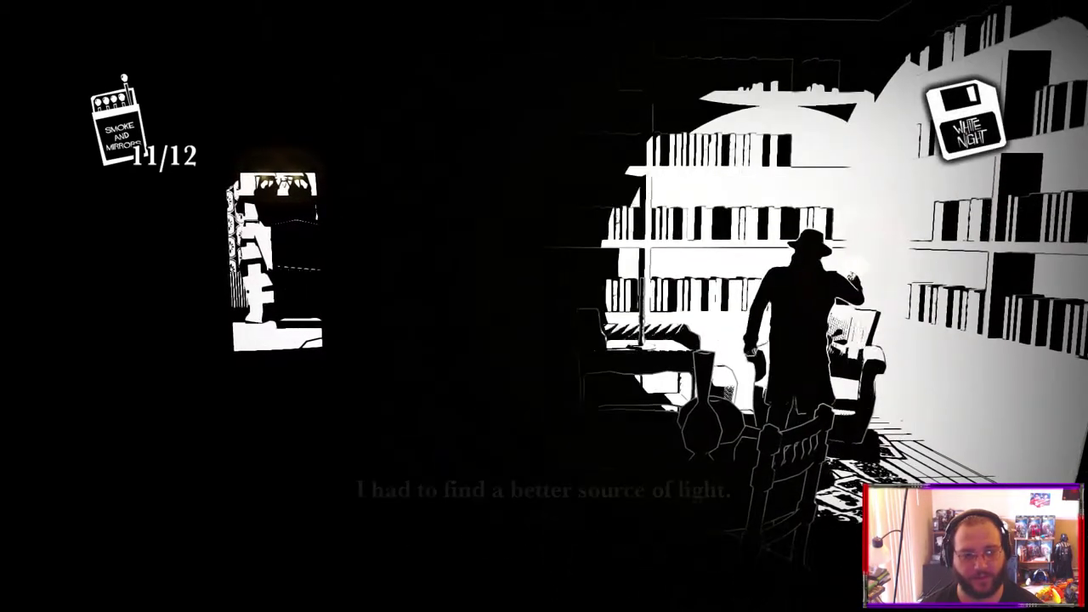